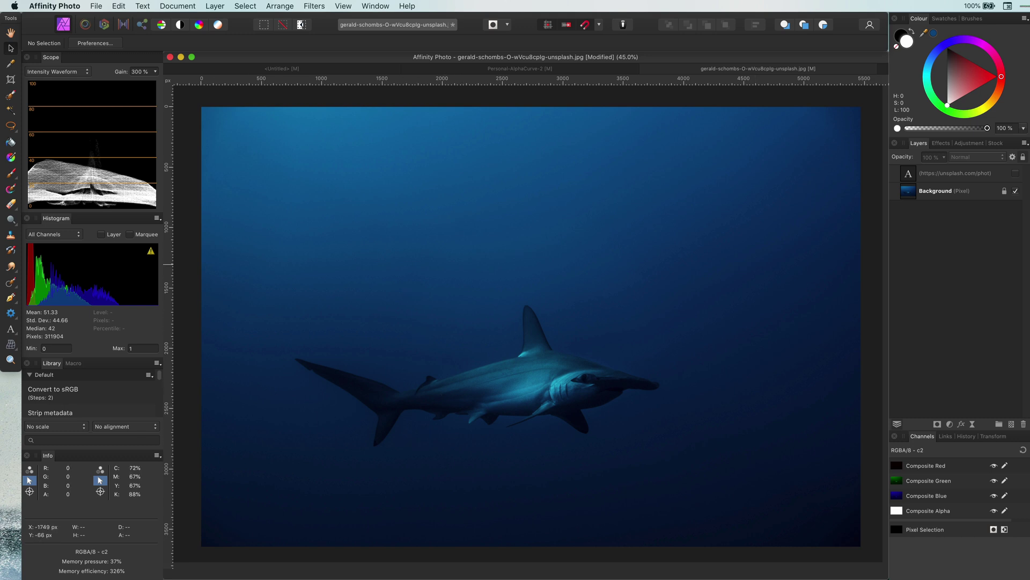
Step: Narrow the crop area from both sides of the shark photo to 4669 px wide
click(10, 80)
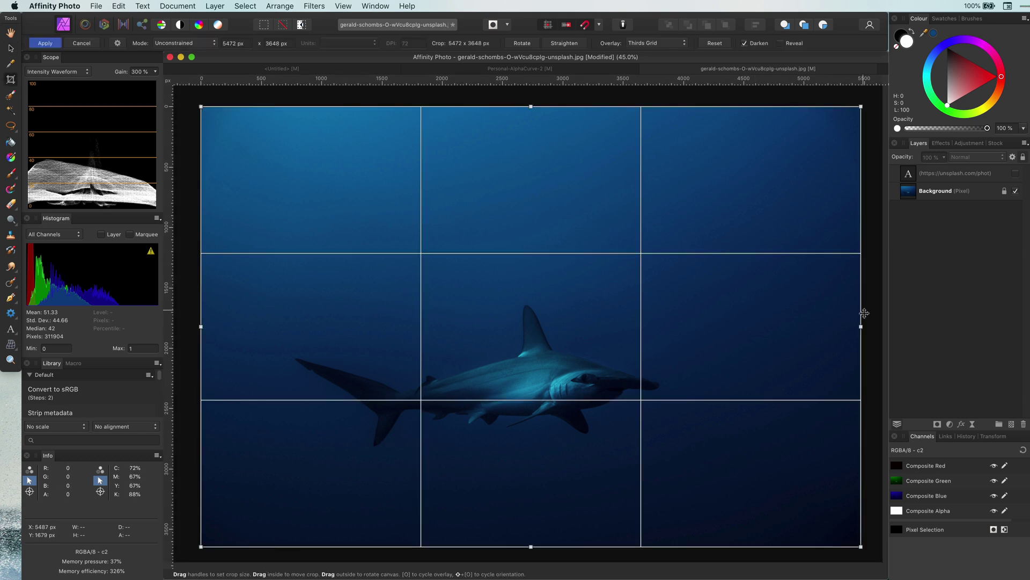
drag(861, 325, 782, 322)
drag(202, 325, 218, 326)
Step: Extend the crop area above and below the photo and apply it for a 4669 × 5803 px canvas
scroll(510, 352, down, 6)
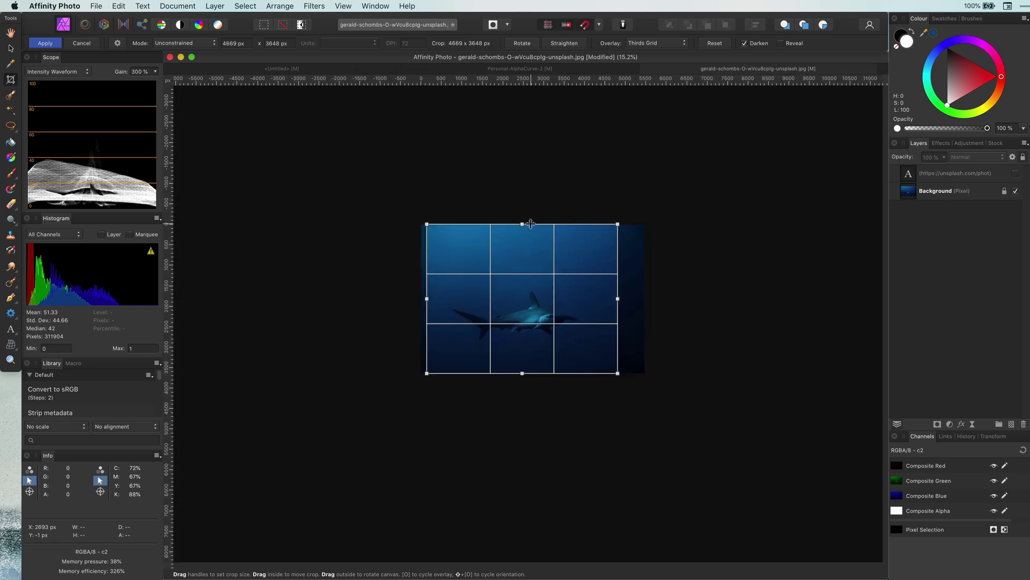
drag(526, 223, 522, 156)
drag(522, 374, 520, 397)
key(Return)
key(h)
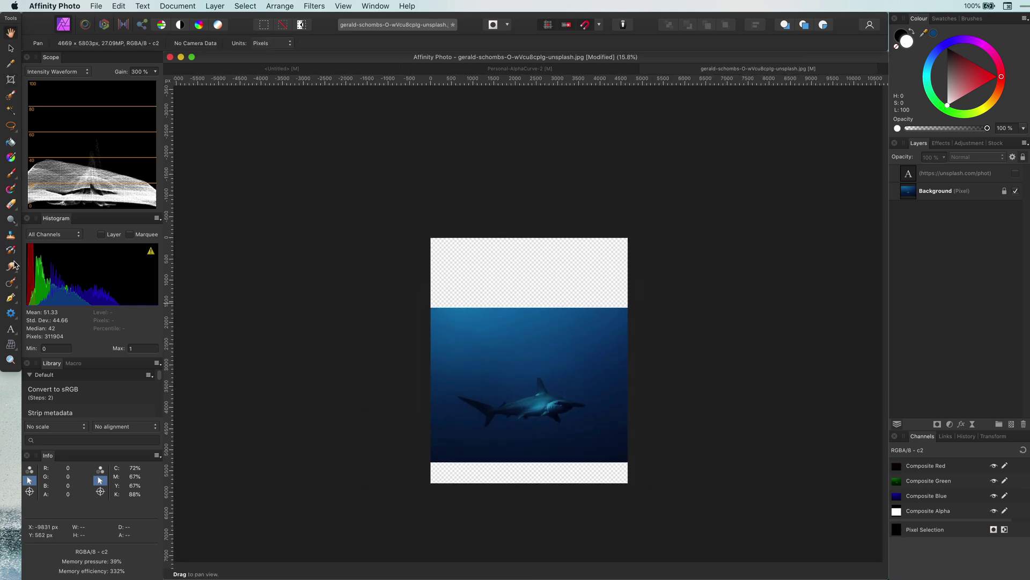
key(v)
key(super+0)
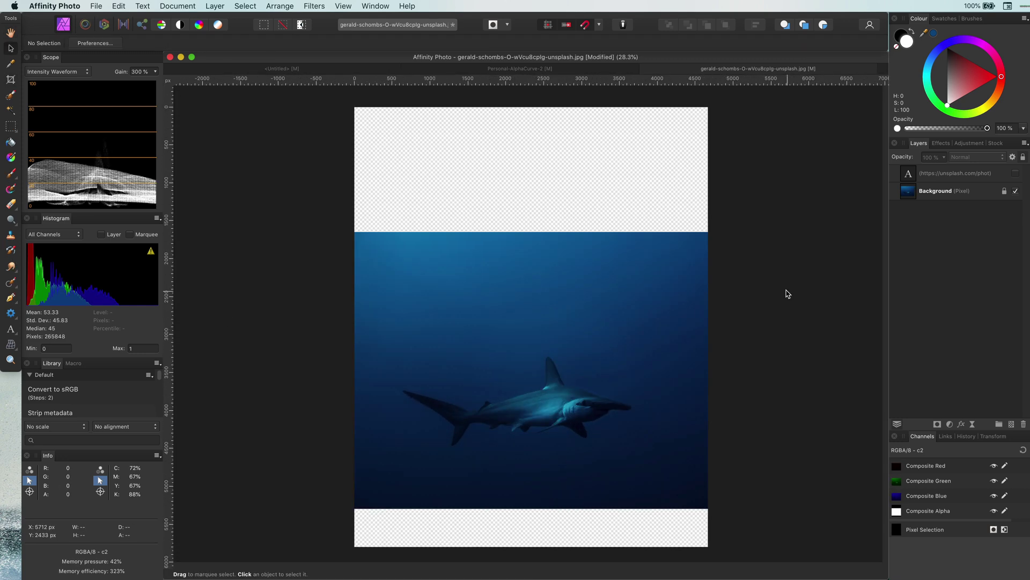
Step: Duplicate the Background layer, move the copy to the top of the layer stack and rasterise it
click(910, 193)
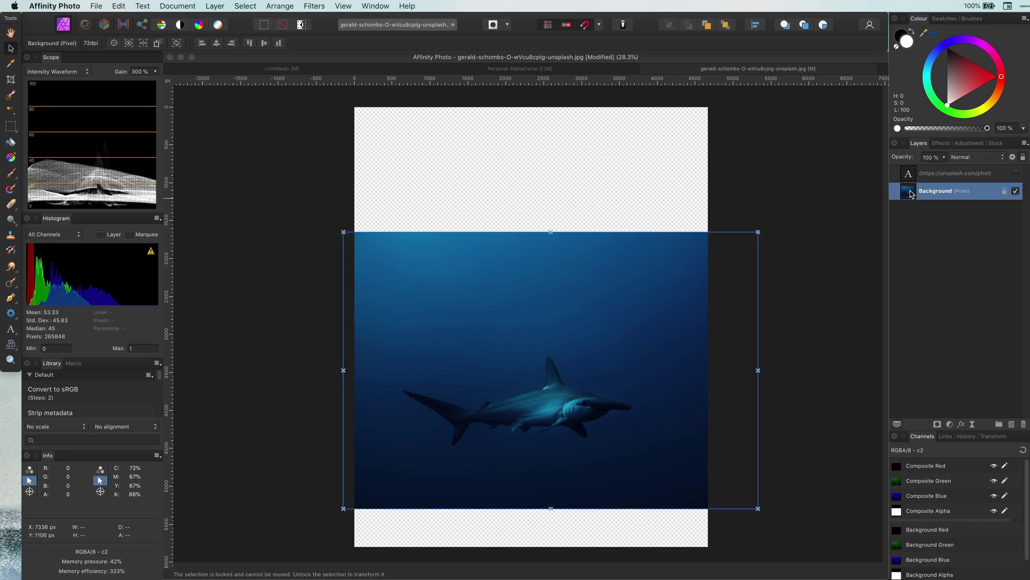
key(super+j)
drag(910, 193, 912, 170)
right_click(934, 174)
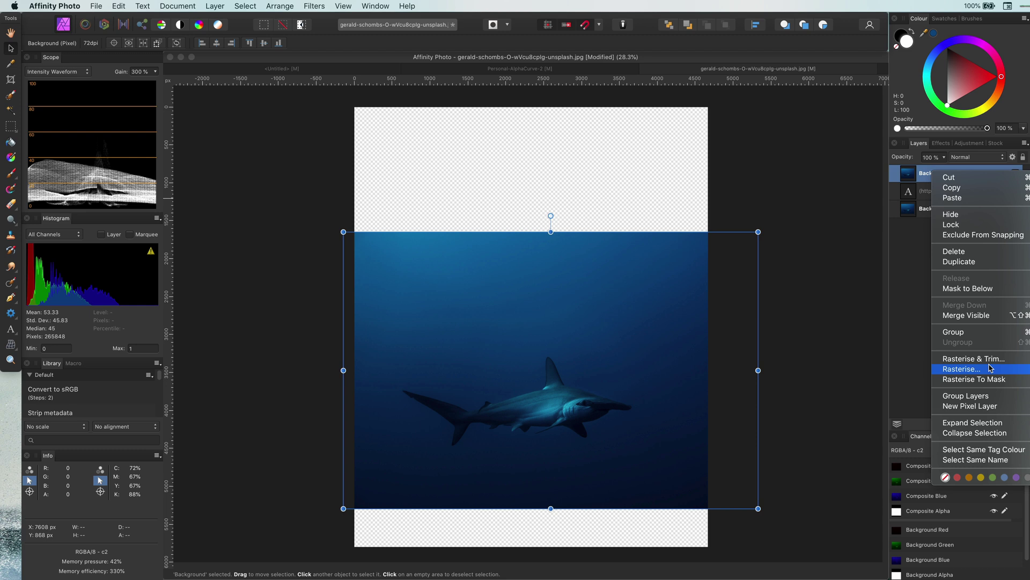
click(990, 368)
click(548, 162)
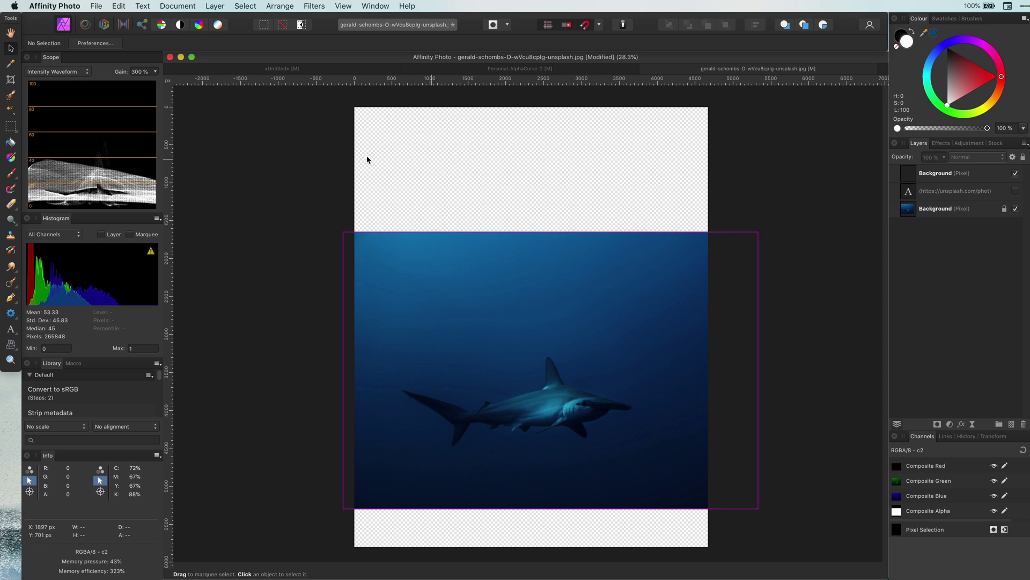
Step: Inpaint the transparent area above the photo on the top Background copy, using a rectangular selection that slightly overlaps the water
click(11, 126)
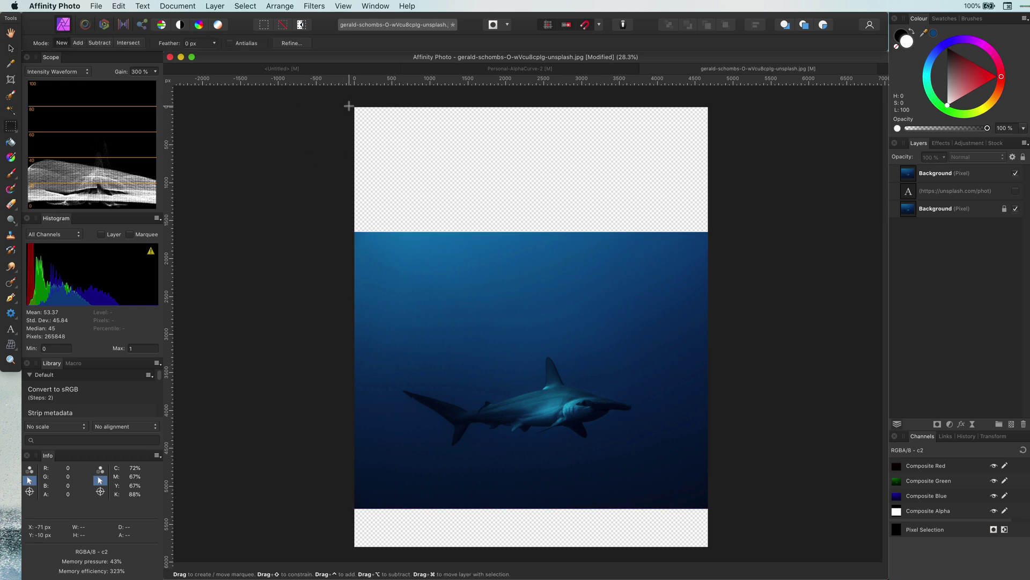
click(927, 175)
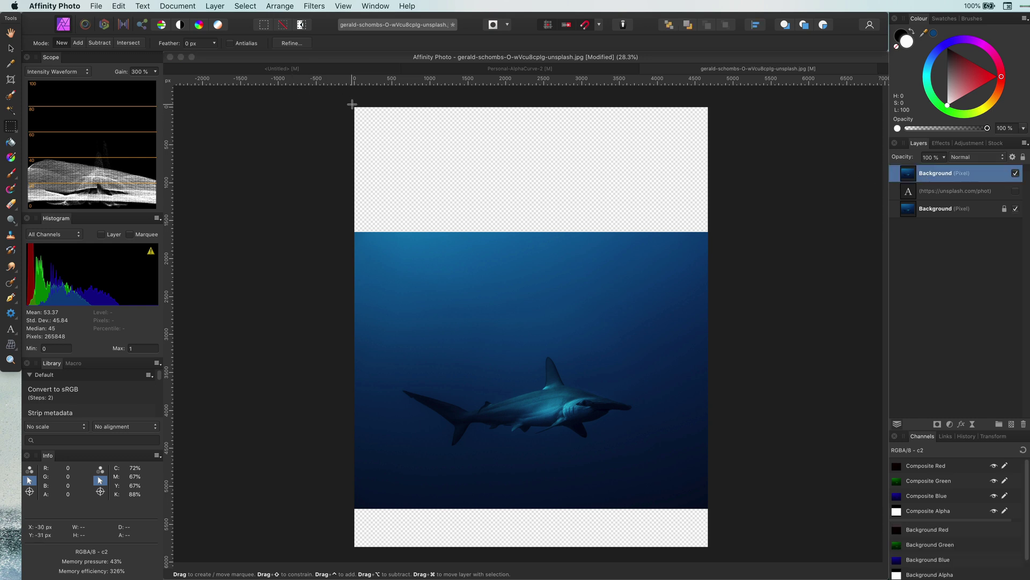
drag(354, 106, 708, 235)
click(118, 6)
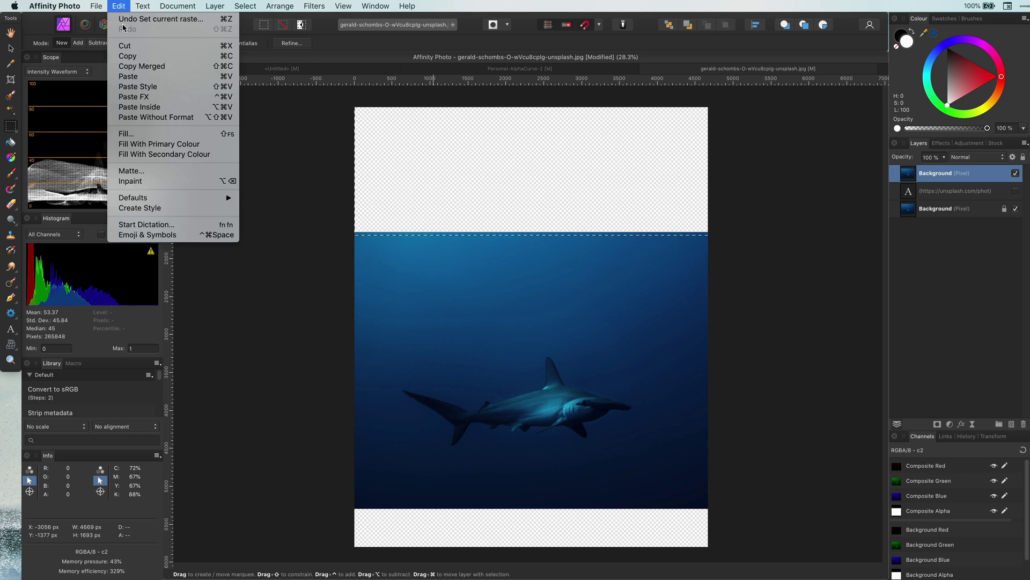
click(130, 181)
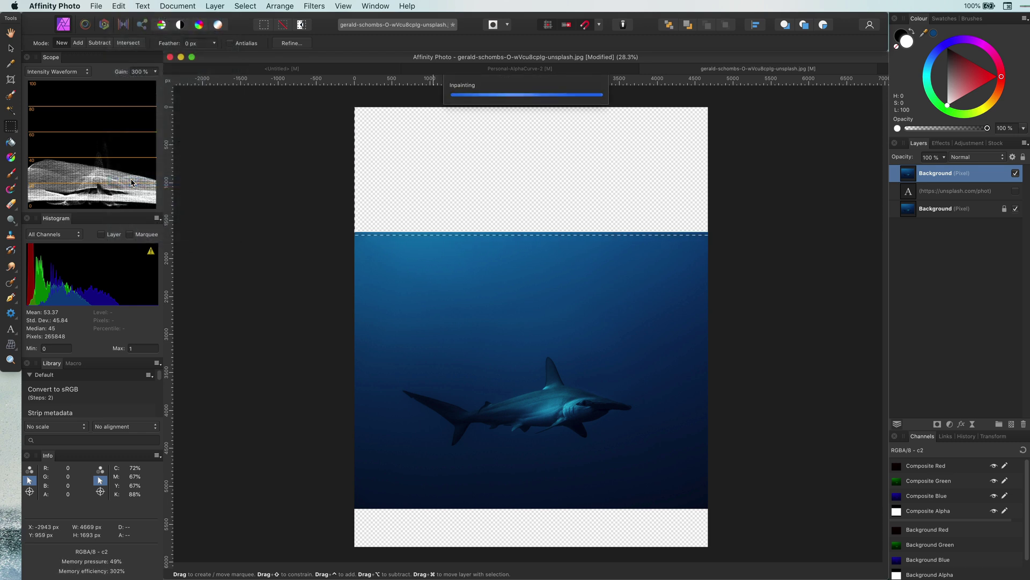
Step: Inpaint the transparent strip below the photo through a slightly overlapping rectangular selection, and remove the selection
scroll(534, 299, down, 4)
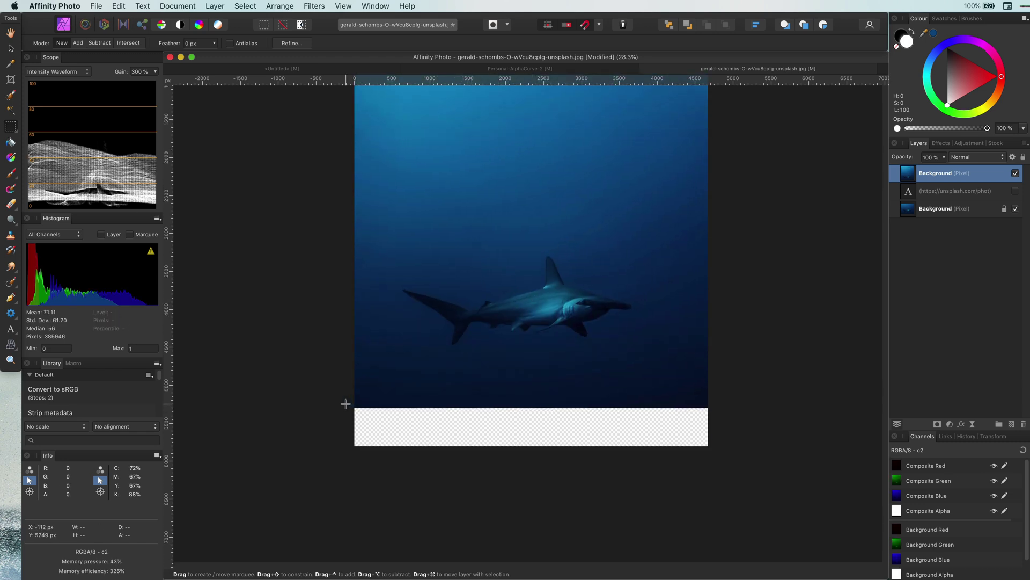
drag(345, 403, 711, 449)
click(119, 6)
click(141, 183)
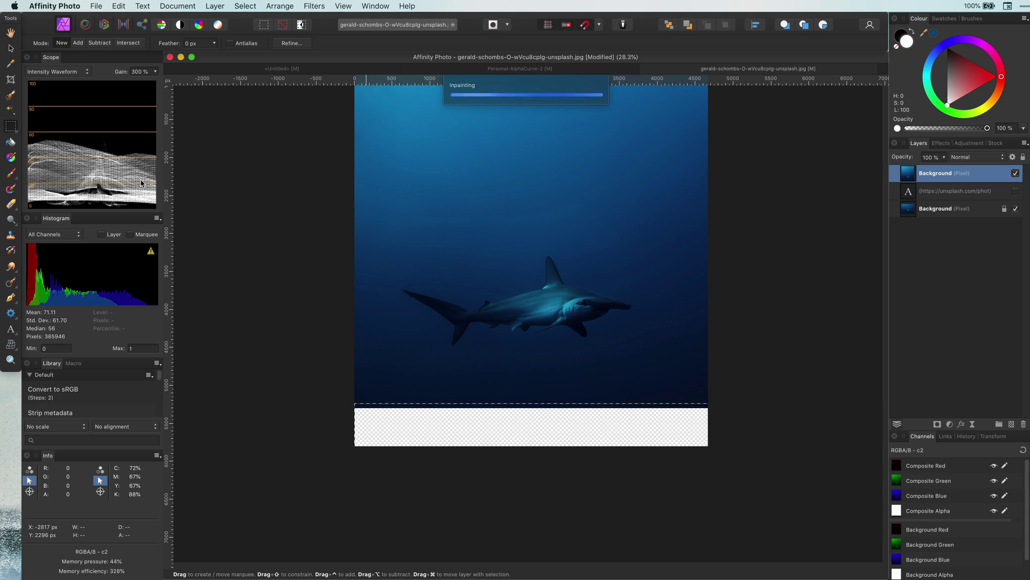
key(super+d)
scroll(449, 312, up, 5)
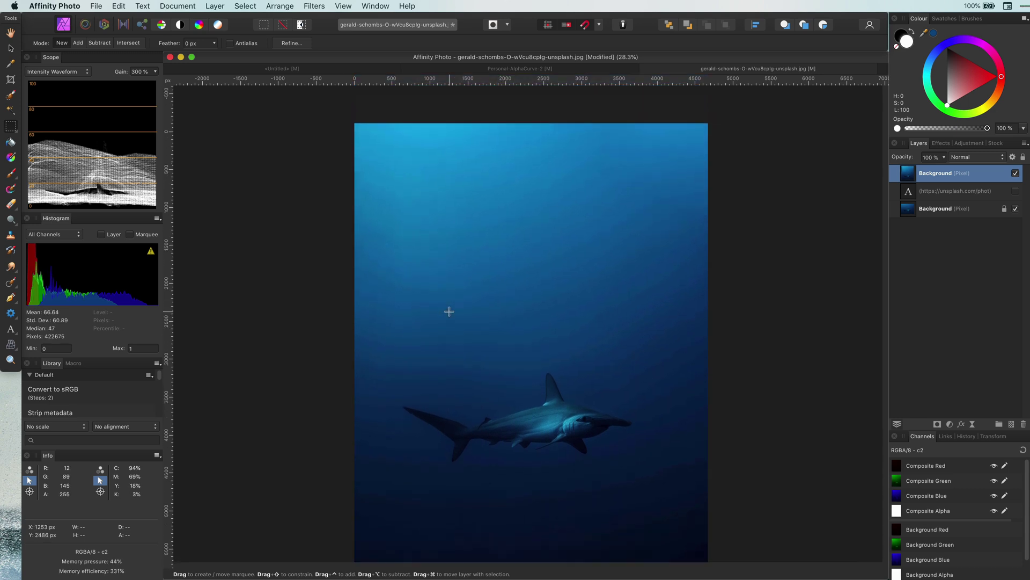
scroll(449, 312, down, 1)
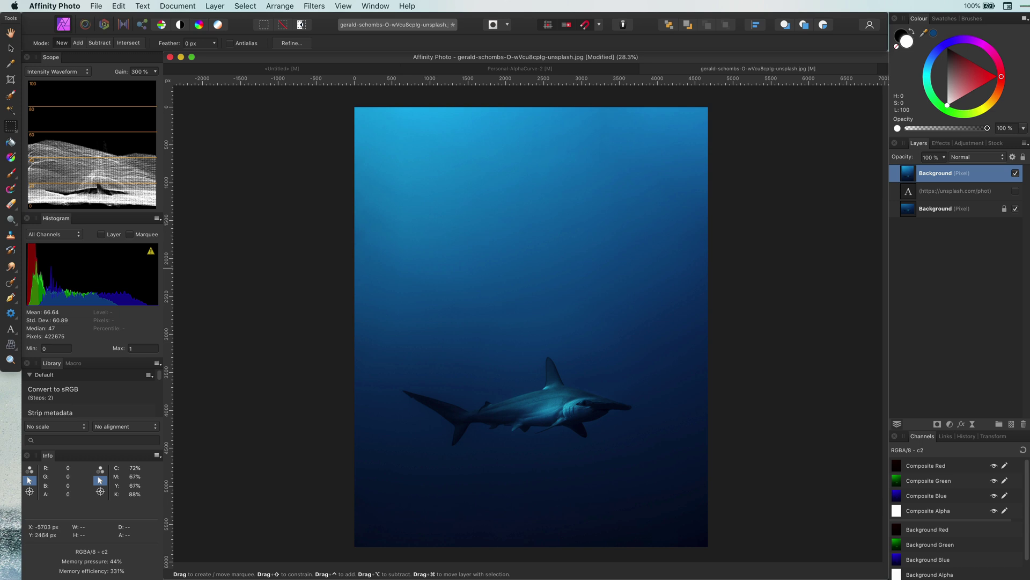
Step: Draw a tall white rectangle over the middle of the image, from the canvas's top edge down across the shark
click(11, 312)
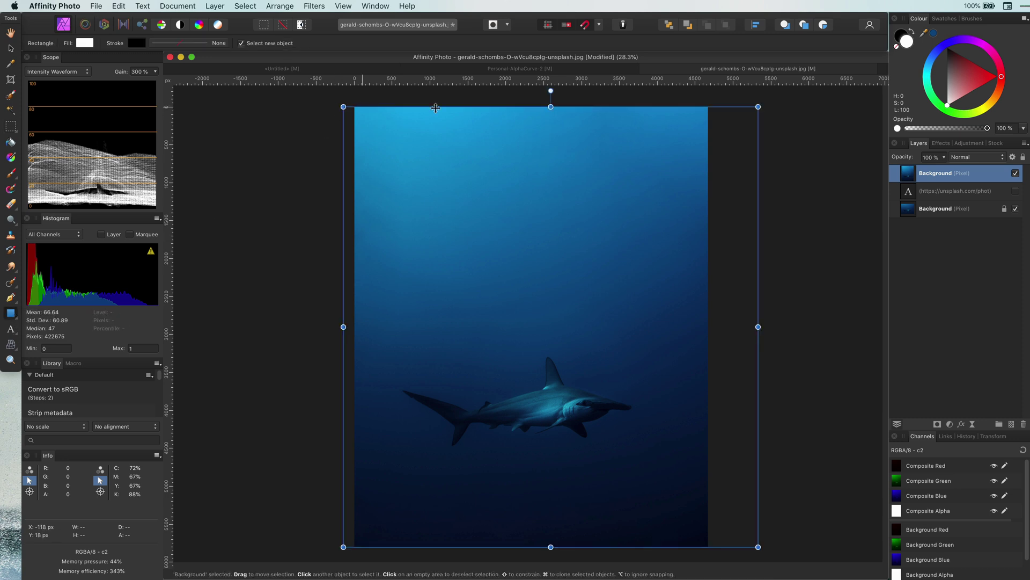
drag(473, 105, 616, 412)
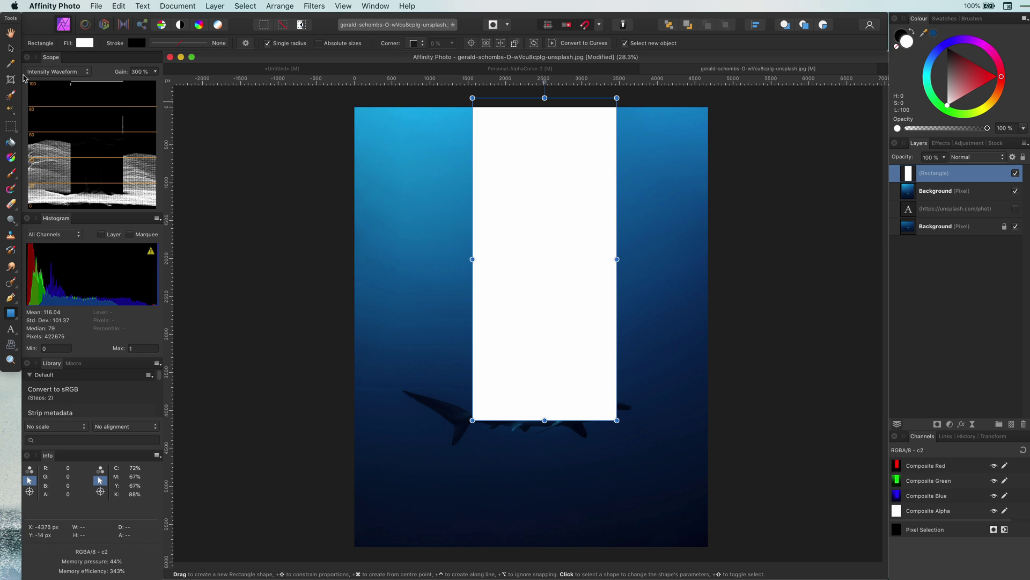
click(13, 300)
click(43, 313)
drag(545, 97, 545, 108)
Step: Convert the rectangle to curves and reshape it into a light beam with a narrow top, wide base and rounded lower edge
right_click(481, 133)
click(564, 310)
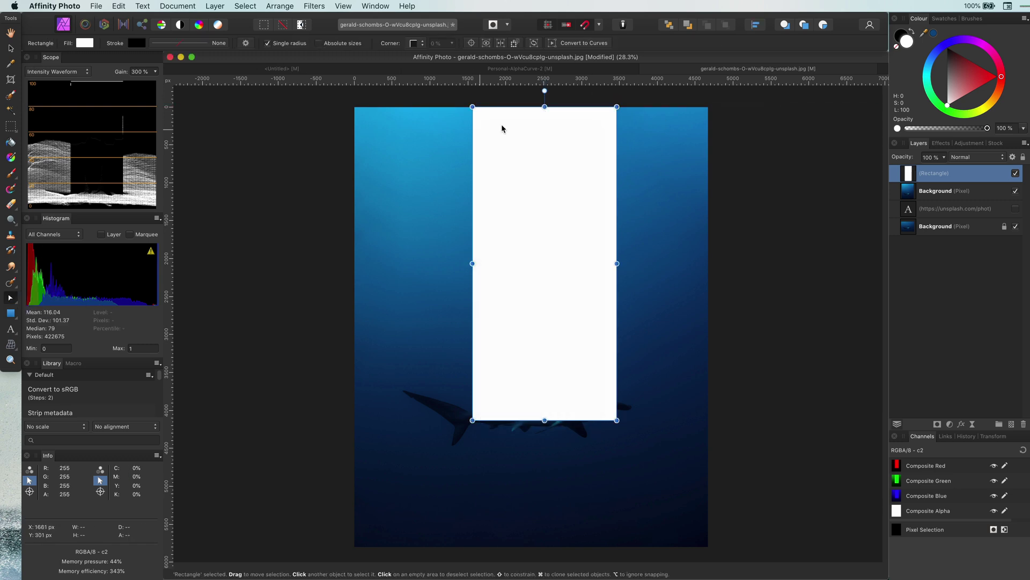
drag(473, 107, 500, 107)
drag(617, 106, 570, 107)
drag(616, 420, 641, 530)
drag(472, 420, 425, 485)
drag(514, 506, 519, 552)
key(v)
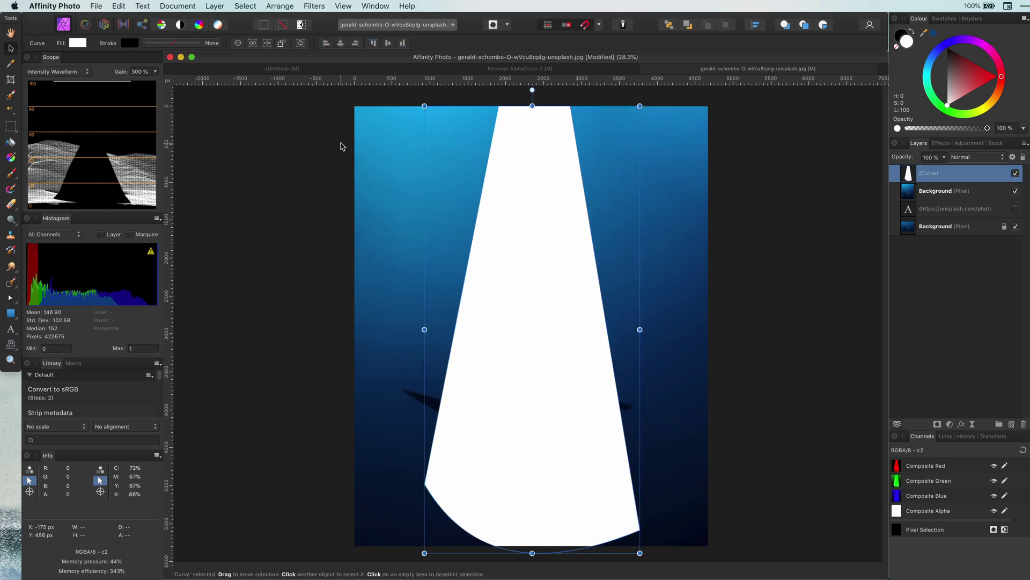
Step: Add a Brightness / Contrast adjustment above the extended Background copy with brightness 100% and contrast 9%
click(911, 193)
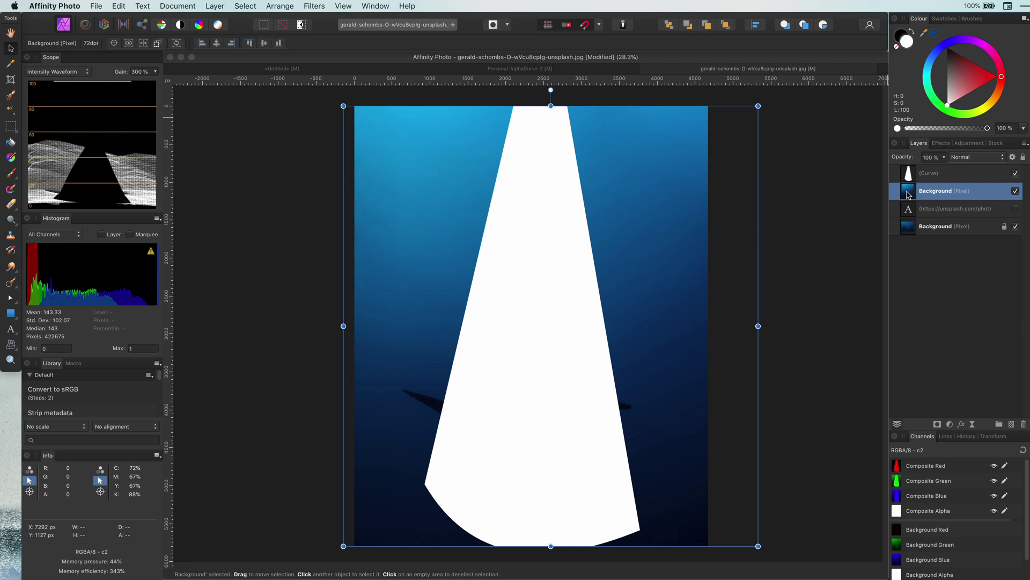
click(950, 424)
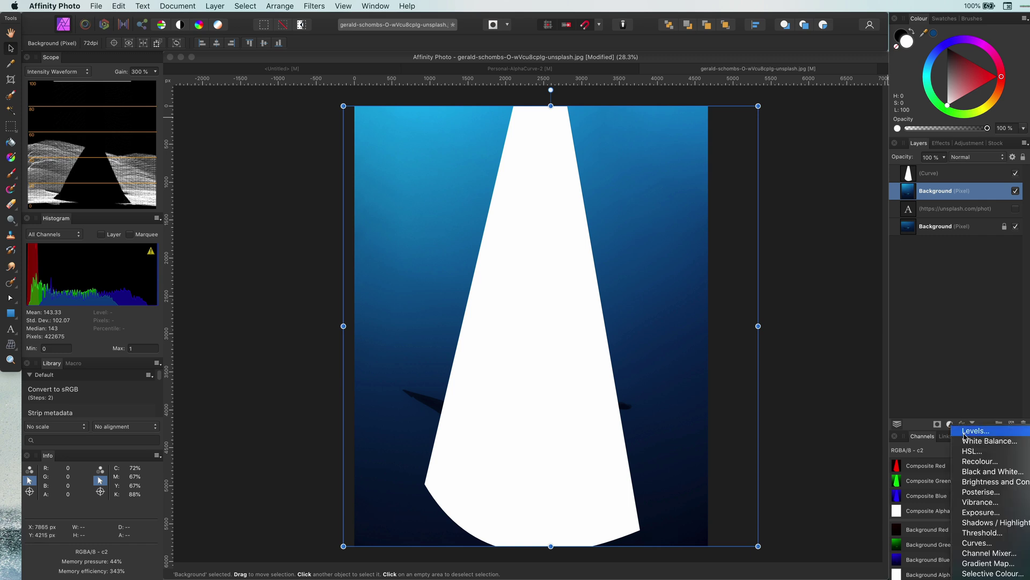
click(974, 482)
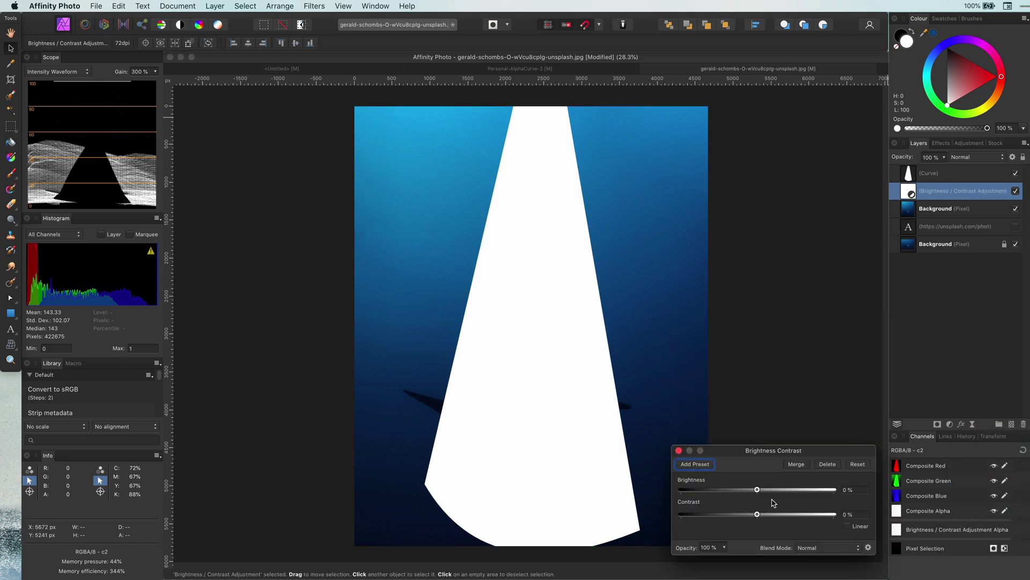
drag(757, 490, 833, 489)
drag(758, 514, 770, 514)
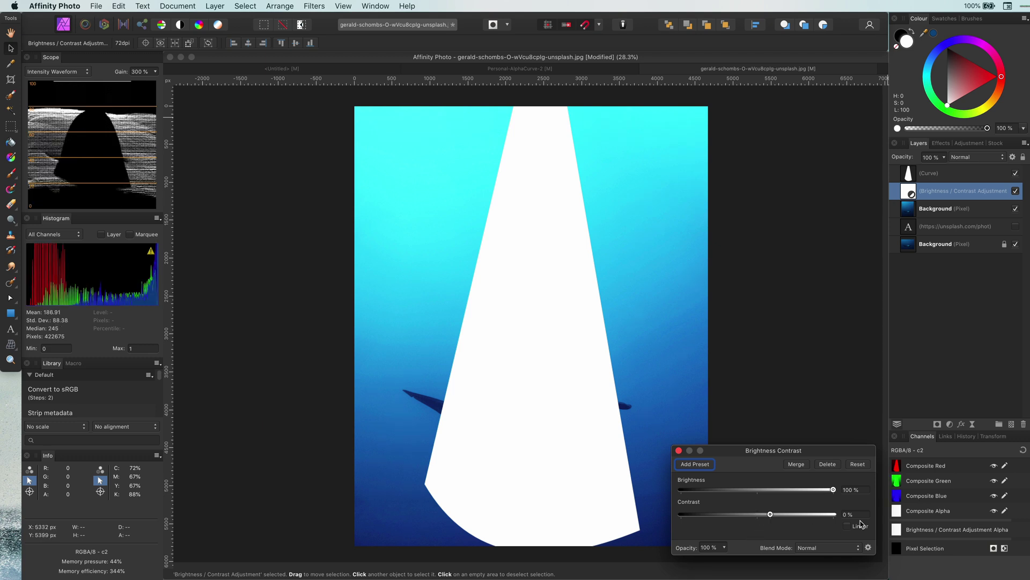
drag(884, 526, 766, 524)
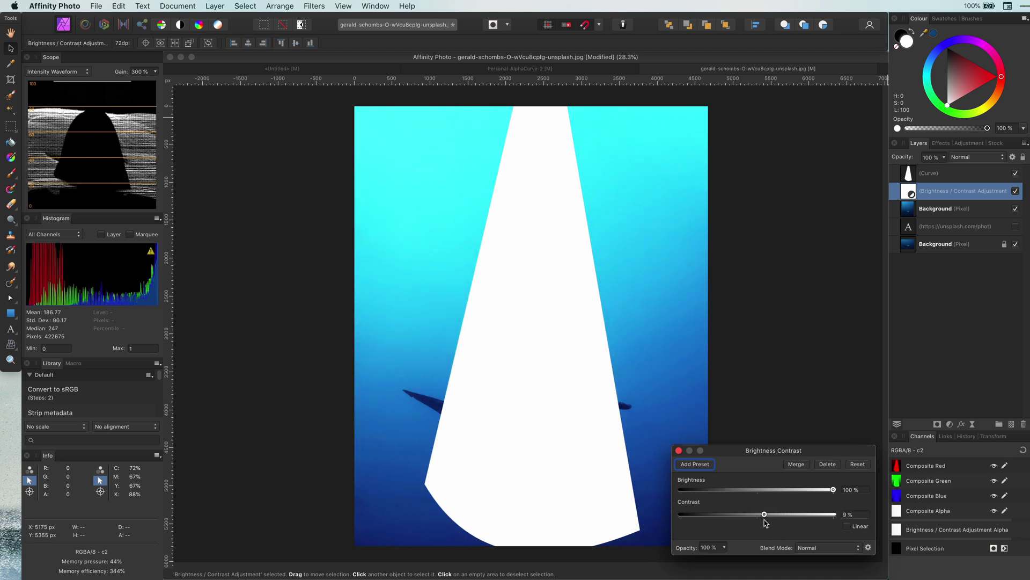
click(679, 450)
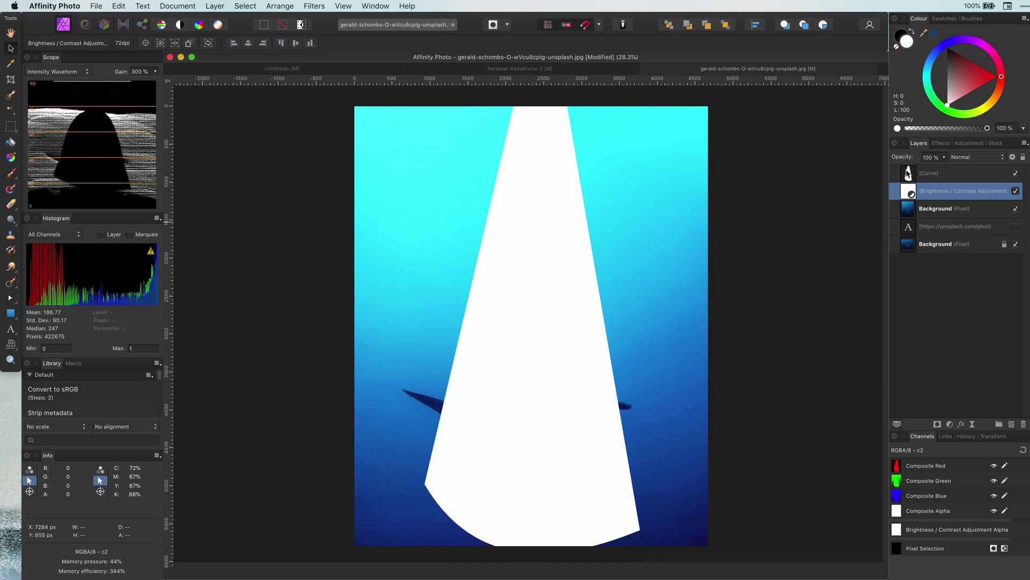
Step: Nest the beam curve in the Brightness / Contrast adjustment as its mask and select it there
mouse_move(913, 191)
mouse_down()
mouse_move(925, 201)
mouse_move(947, 195)
mouse_move(921, 181)
mouse_move(905, 193)
mouse_move(915, 197)
mouse_up()
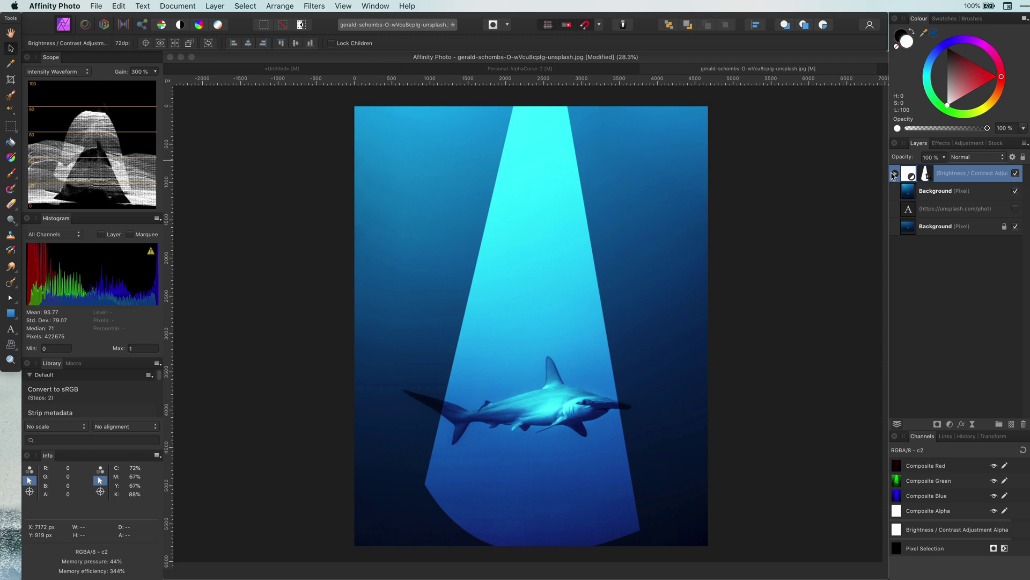
click(895, 173)
click(920, 192)
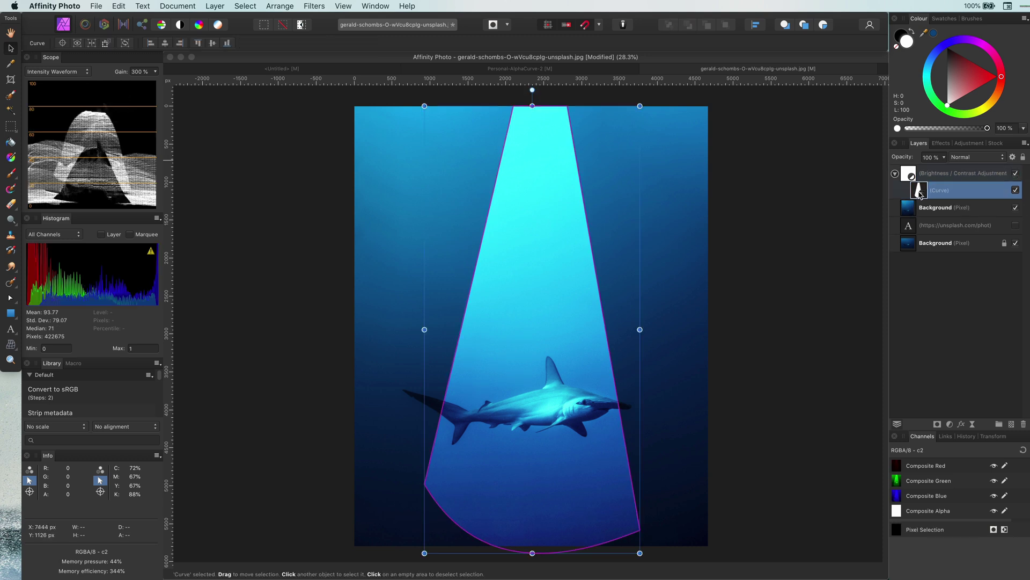
Step: Add a live Gaussian Blur with a 37.7 px radius and nest it below the curve inside the Brightness / Contrast adjustment
click(972, 425)
click(984, 429)
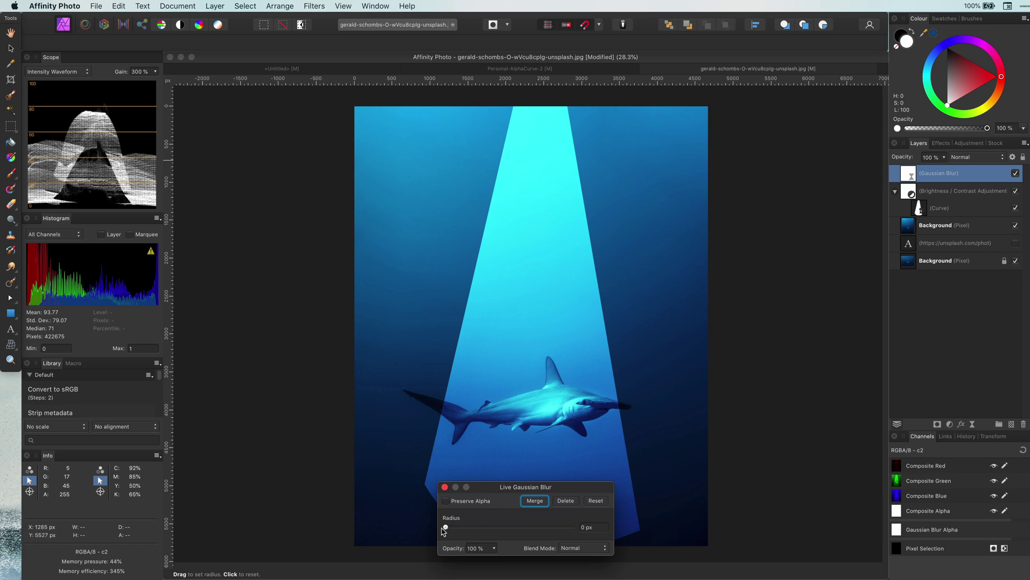
drag(447, 528, 543, 537)
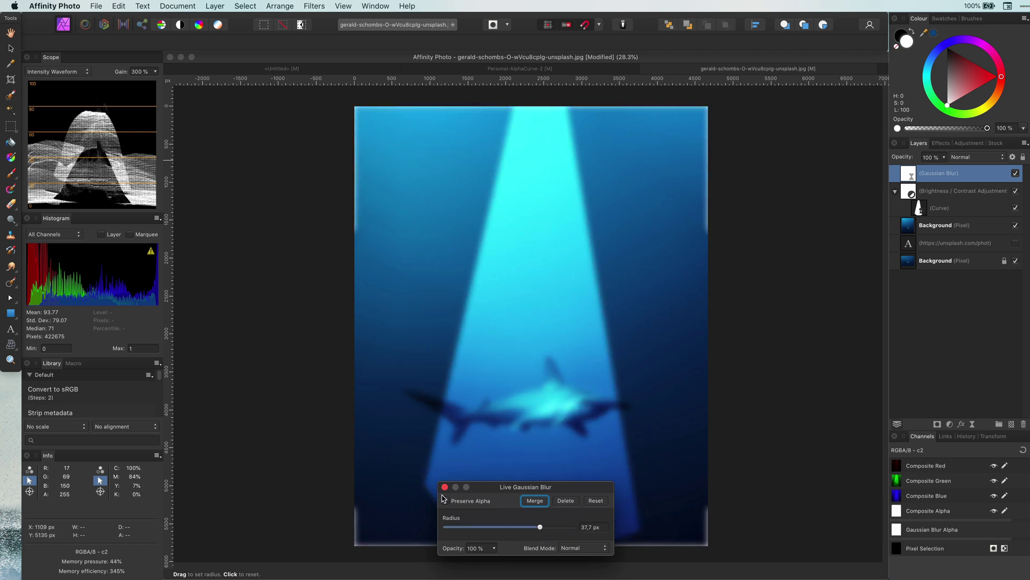
drag(906, 199, 923, 208)
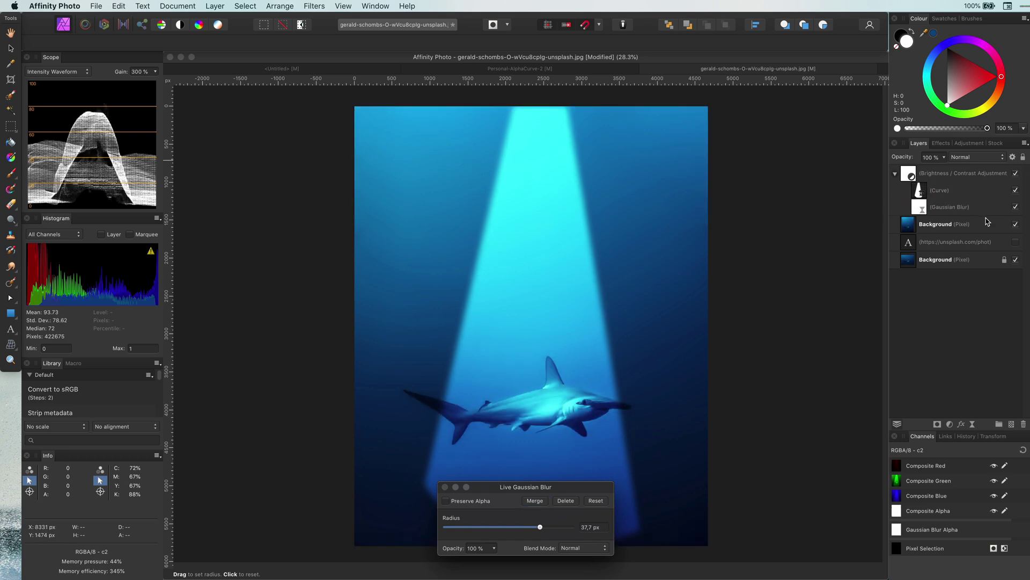
Step: Set the live Gaussian Blur's radius to 300 px
drag(540, 528, 572, 527)
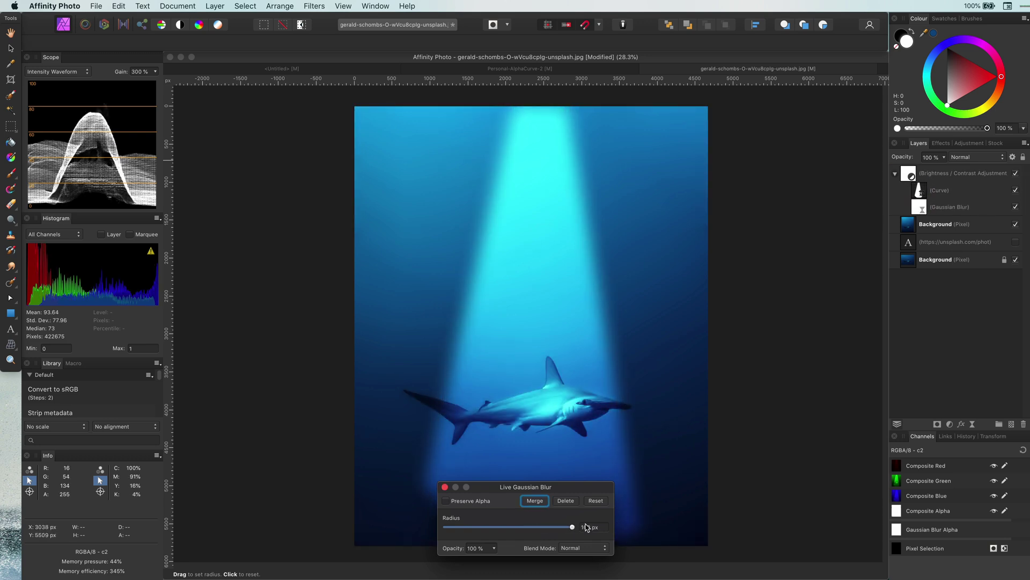
click(593, 527)
text(300)
key(Return)
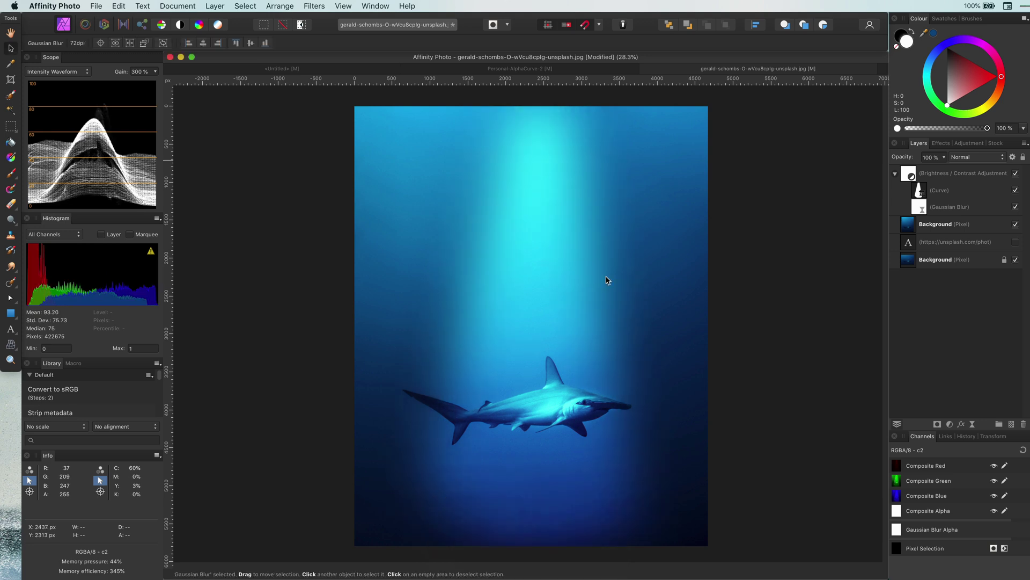
Step: Move the beam curve's top nodes above the canvas and raise its two lower corner nodes
scroll(585, 295, down, 3)
click(950, 189)
click(557, 209)
click(950, 190)
click(10, 297)
drag(549, 199, 571, 154)
drag(613, 415, 614, 392)
drag(503, 392, 506, 371)
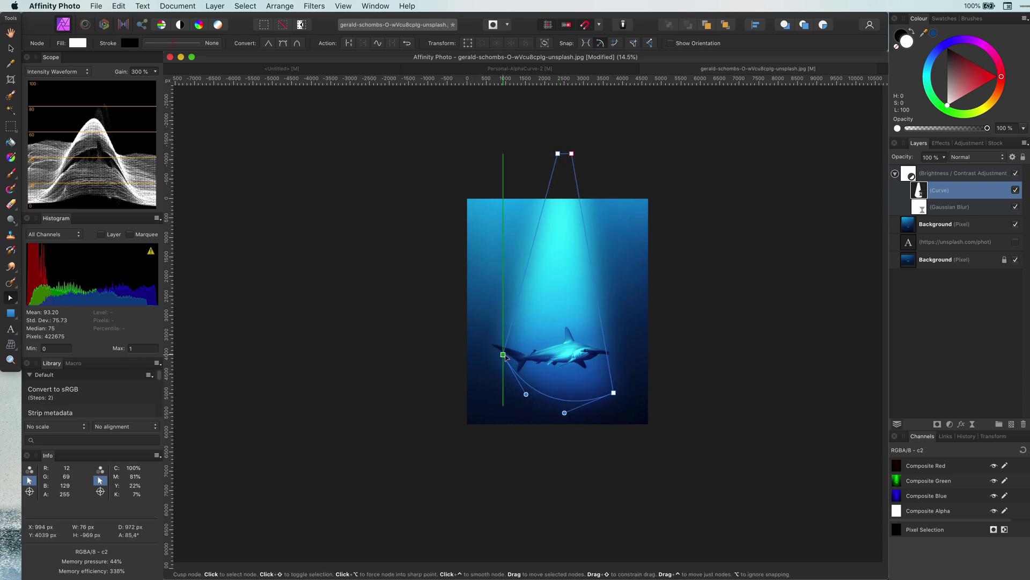
Step: Fine-tune the beam curve's lower corners, pulling the corner at the shark's tail inward and upward
drag(506, 356, 512, 353)
drag(613, 393, 585, 397)
drag(512, 354, 512, 347)
click(402, 242)
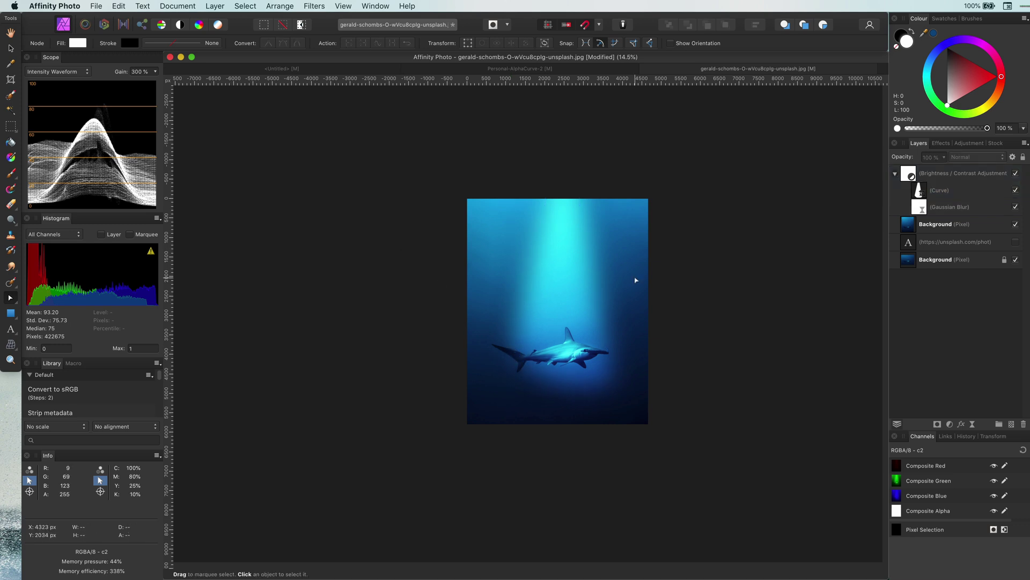
Step: Add a mask layer and nest it below the Gaussian Blur inside the beam's Brightness / Contrast adjustment
click(918, 192)
key(v)
scroll(554, 282, up, 3)
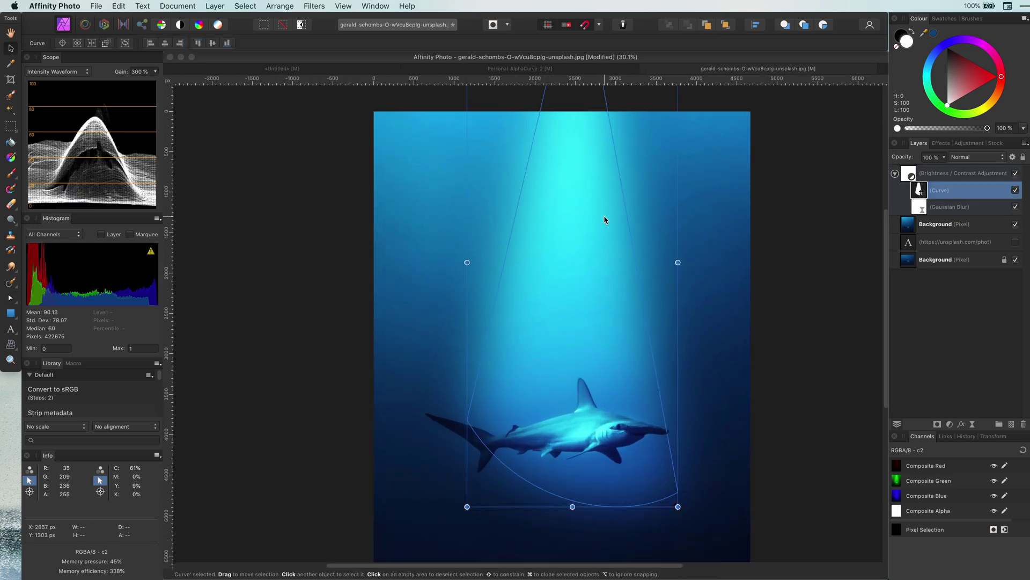
click(937, 427)
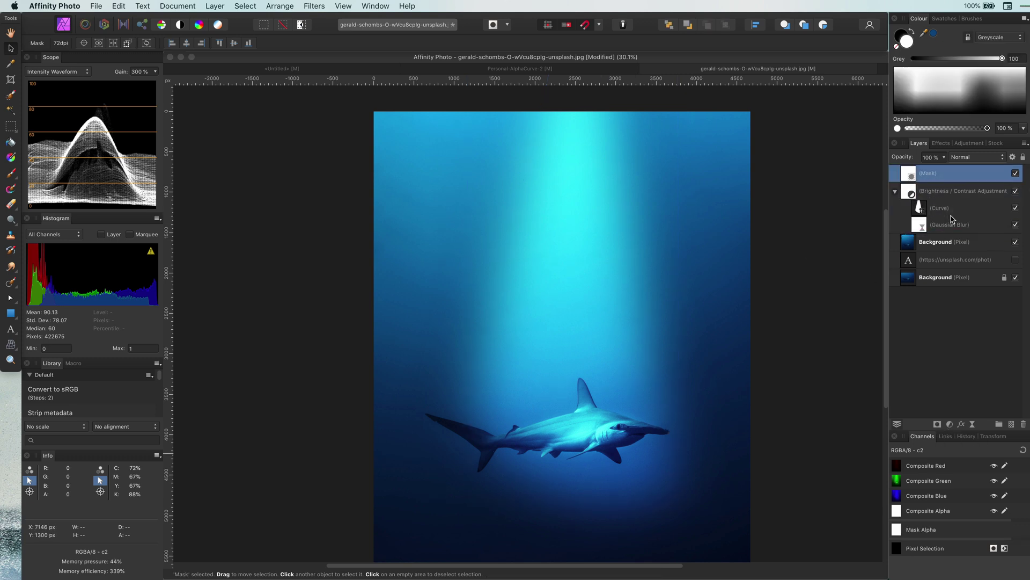
drag(924, 199, 951, 219)
Step: Draw a vertical linear gradient on the mask from near the image's top to the shark, with the upper stop at grey 37
click(11, 157)
drag(575, 140, 573, 425)
drag(921, 91, 929, 59)
click(573, 141)
drag(987, 107, 985, 94)
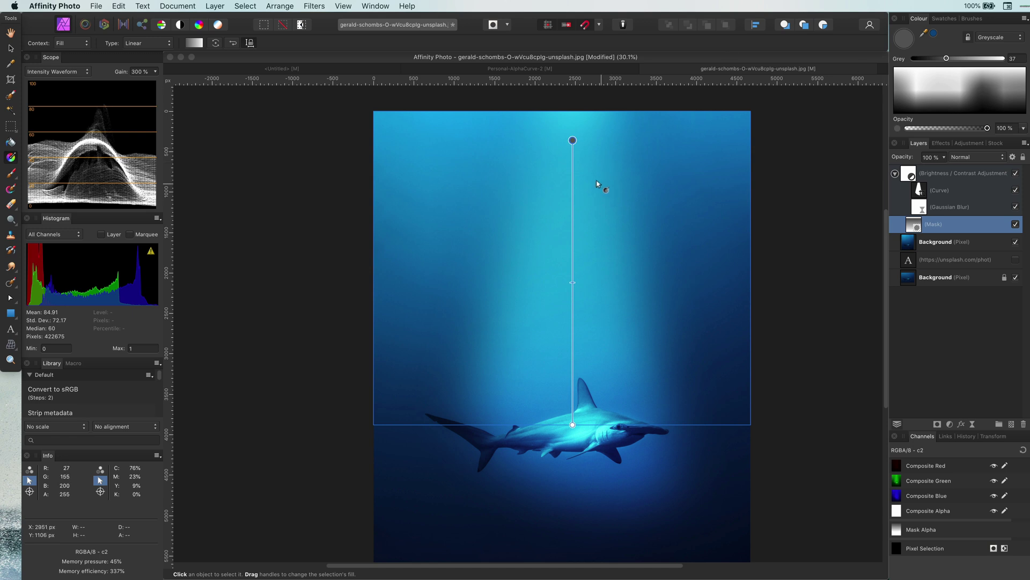
scroll(539, 312, down, 3)
mouse_move(553, 239)
mouse_down()
mouse_move(553, 161)
mouse_move(554, 246)
mouse_up()
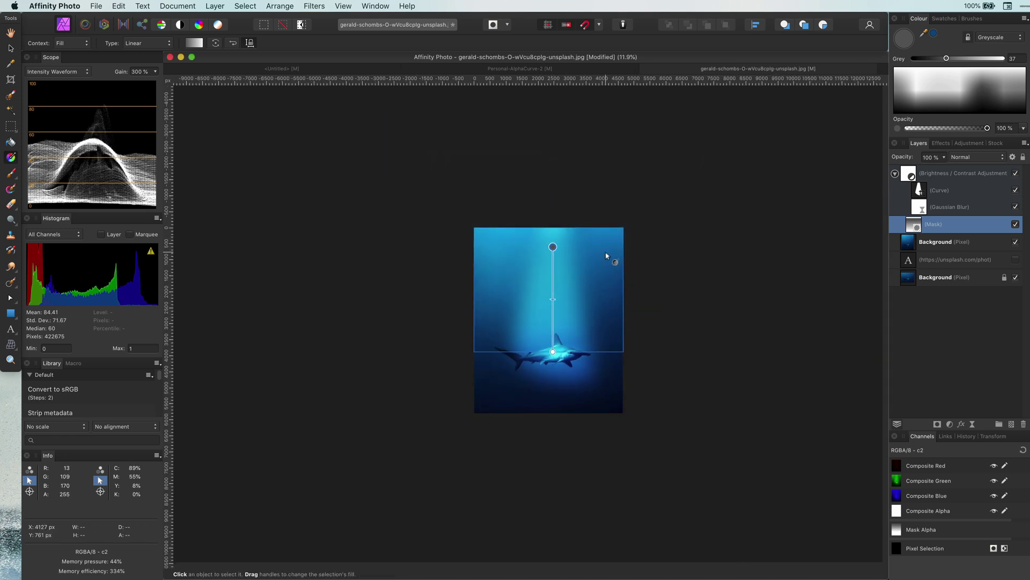
scroll(545, 314, up, 2)
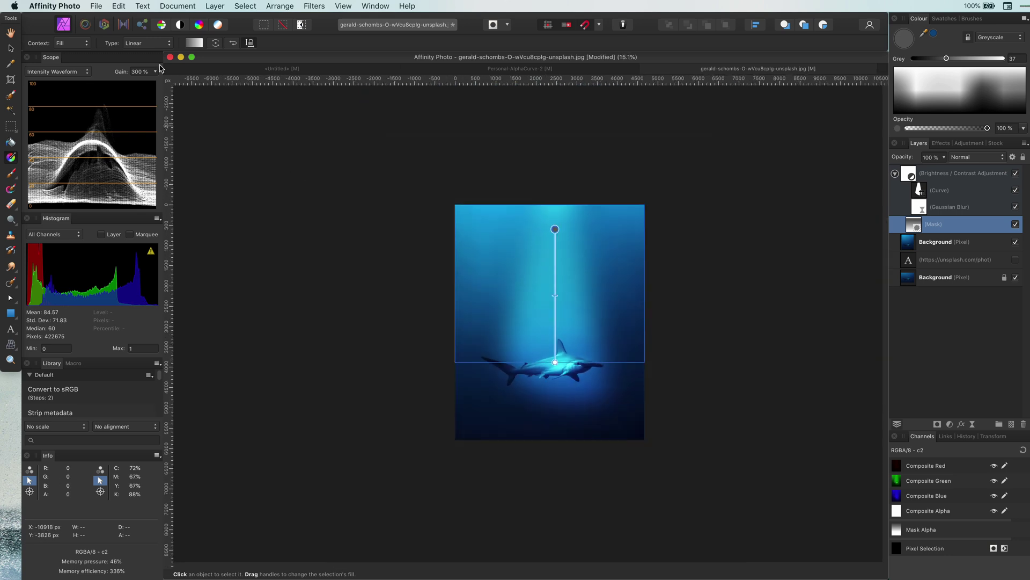
key(v)
Step: Set the opacity of the beam's Brightness / Contrast adjustment to 58%
scroll(554, 234, up, 2)
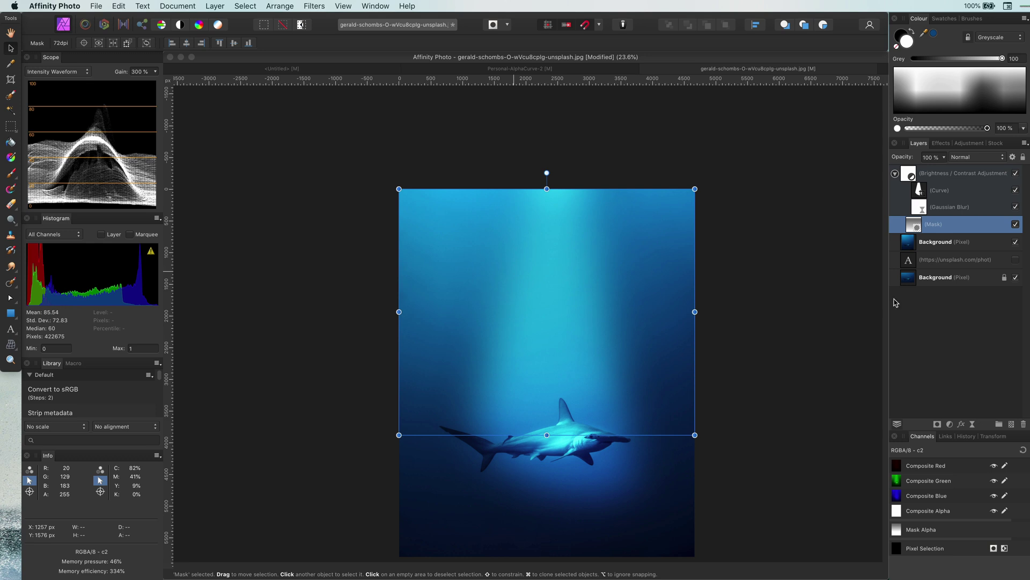
click(933, 173)
drag(906, 157, 892, 159)
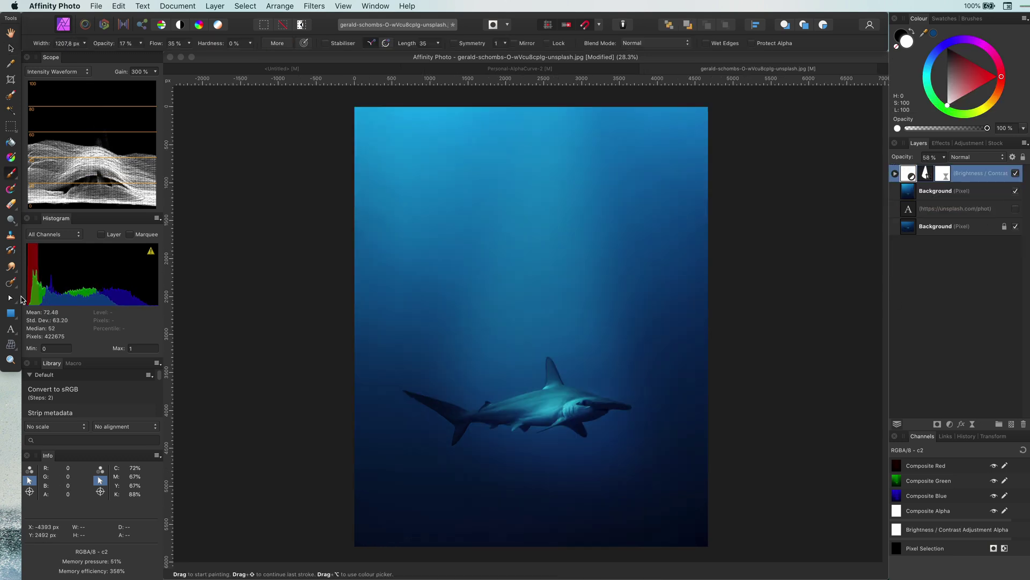
Step: Draw a closed four-corner curve with the Pen tool covering the water left of the beam down to the shark's tail
click(16, 301)
click(38, 299)
click(354, 100)
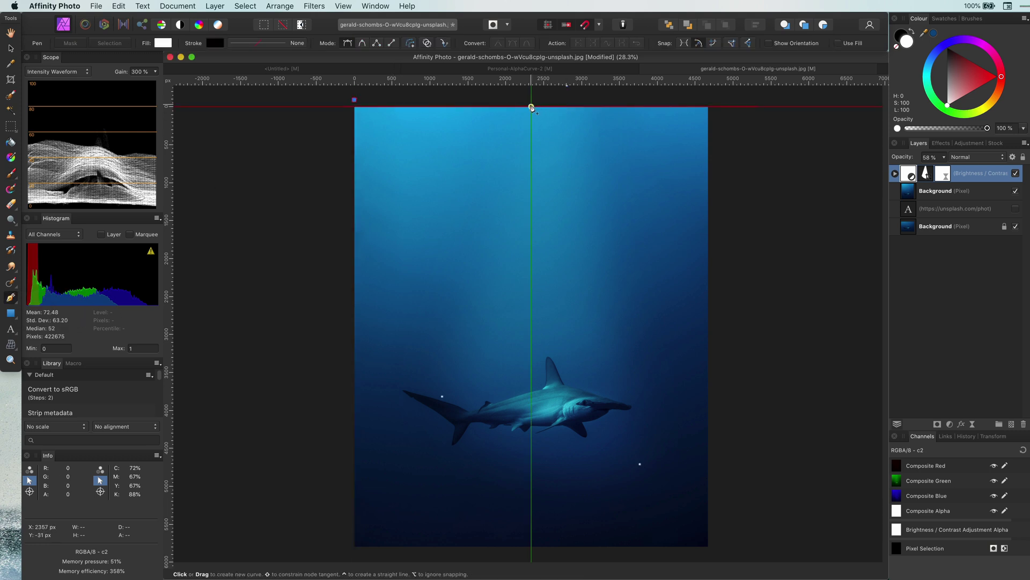
click(531, 107)
click(344, 424)
key(Escape)
Step: Draw a second closed four-corner curve over the water right of the beam, with its outer corners just beyond the canvas edge
click(551, 100)
click(633, 368)
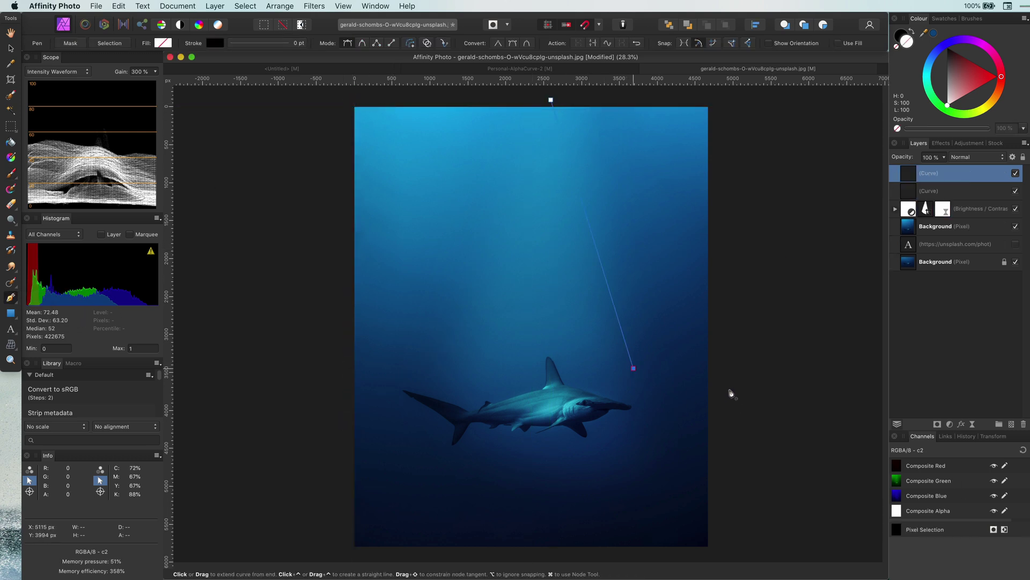
click(708, 147)
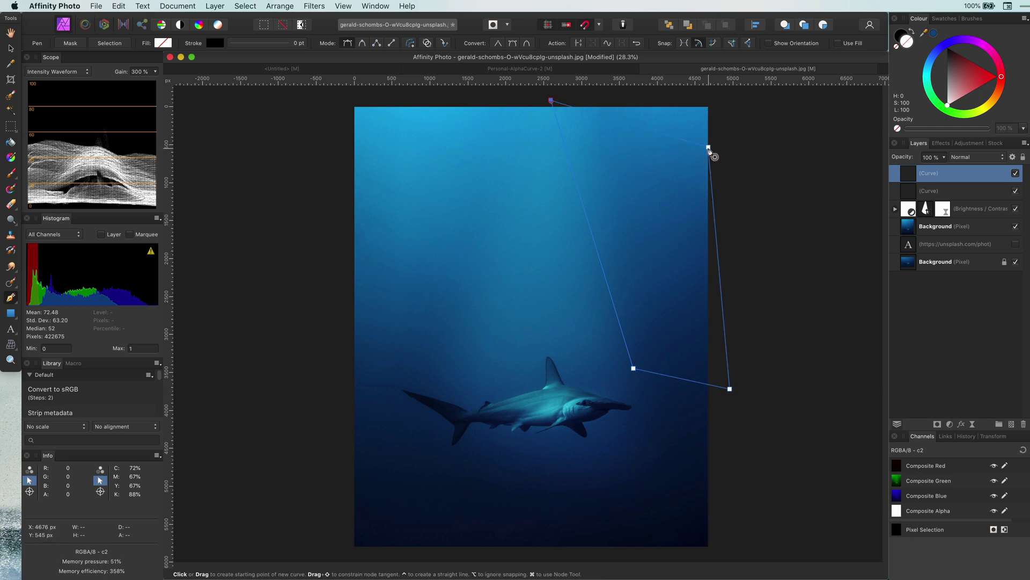
drag(708, 146, 719, 100)
drag(729, 389, 718, 386)
key(v)
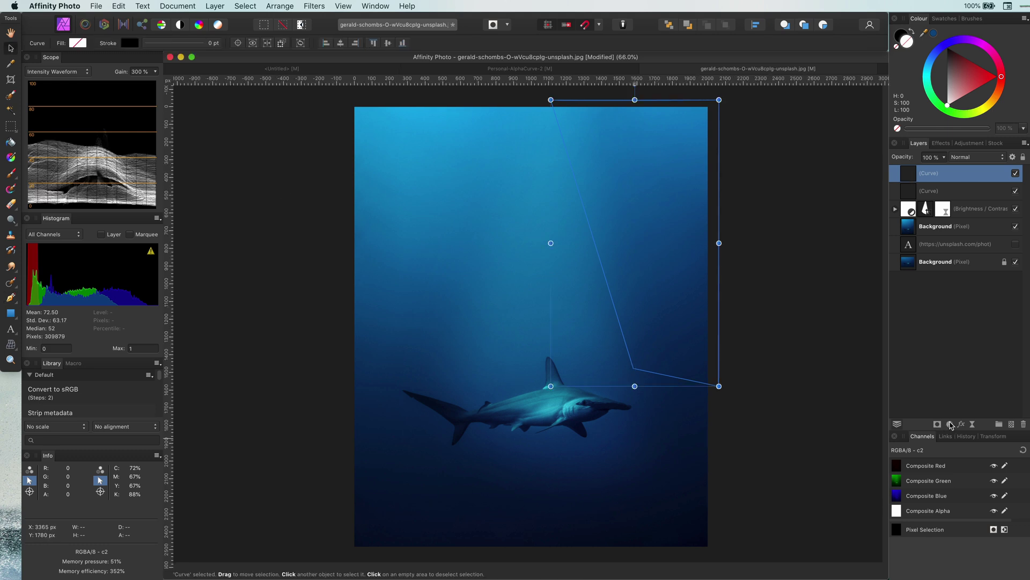
Step: Add a new Brightness / Contrast adjustment and lower its brightness to darken the image
click(950, 424)
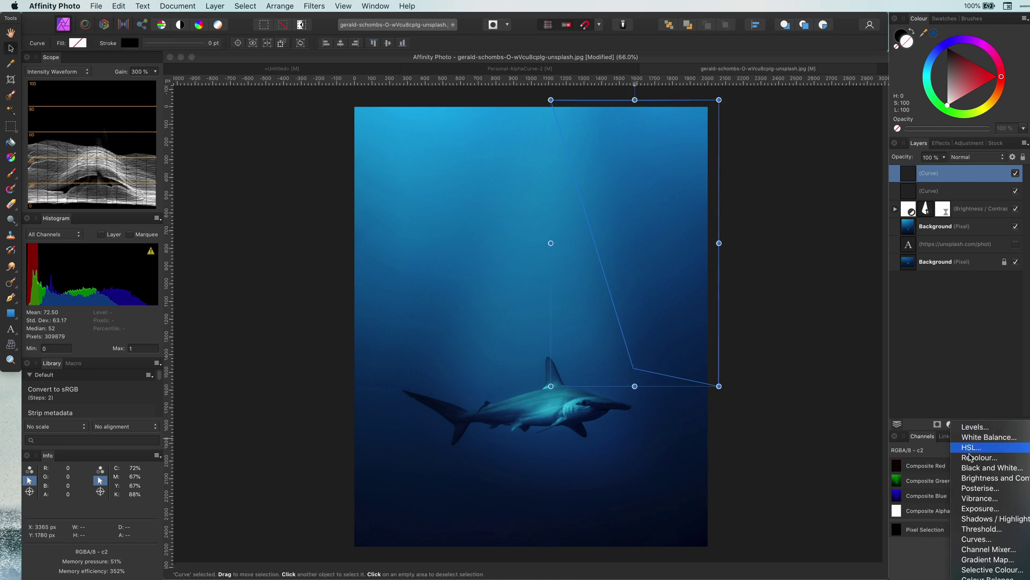
click(960, 477)
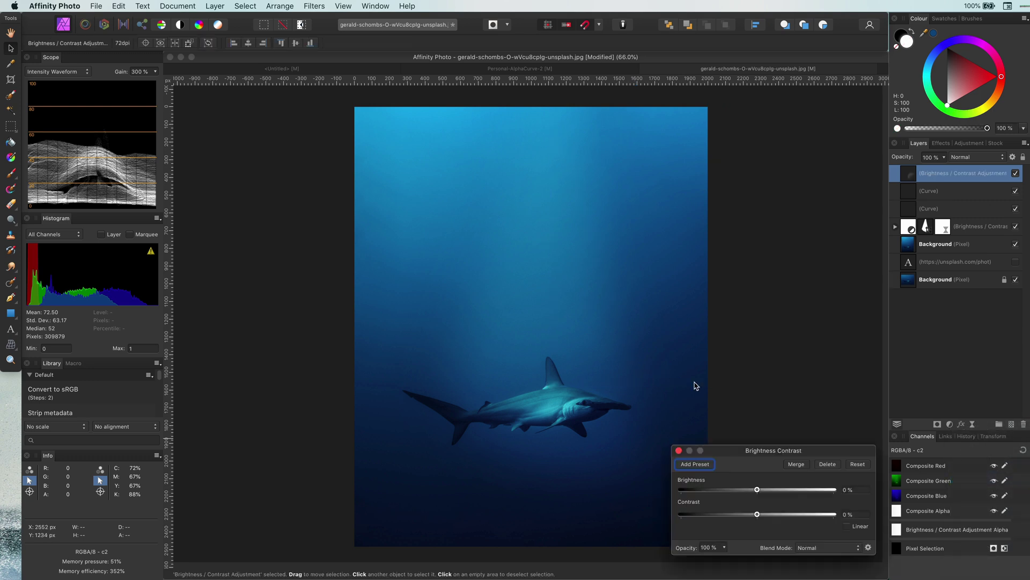
drag(756, 490, 700, 490)
click(678, 451)
Step: Combine the two side curves with the Add geometry operation and nest the result as a mask on the darkening adjustment
click(939, 208)
shift+click(948, 194)
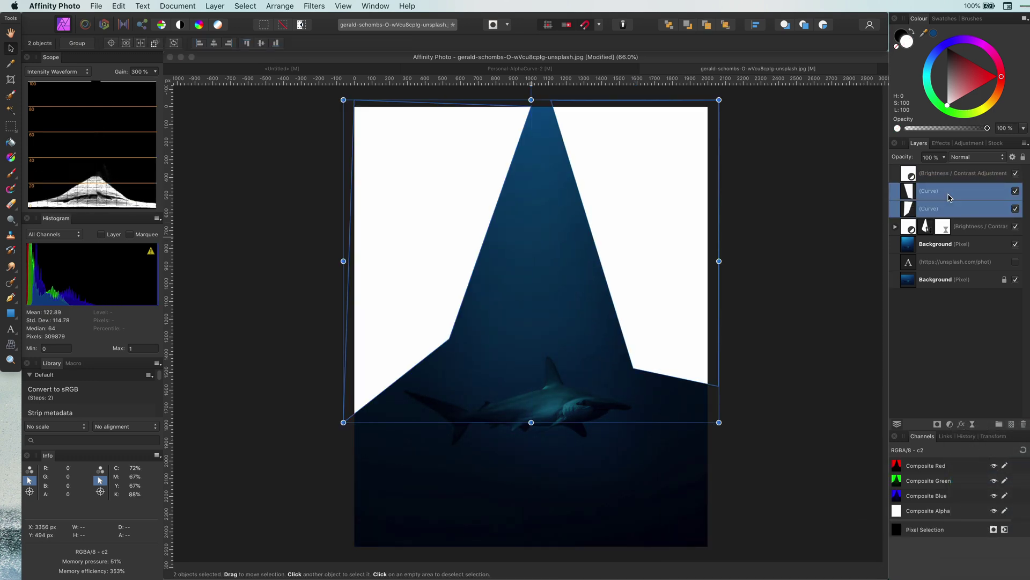
click(212, 5)
mouse_move(329, 372)
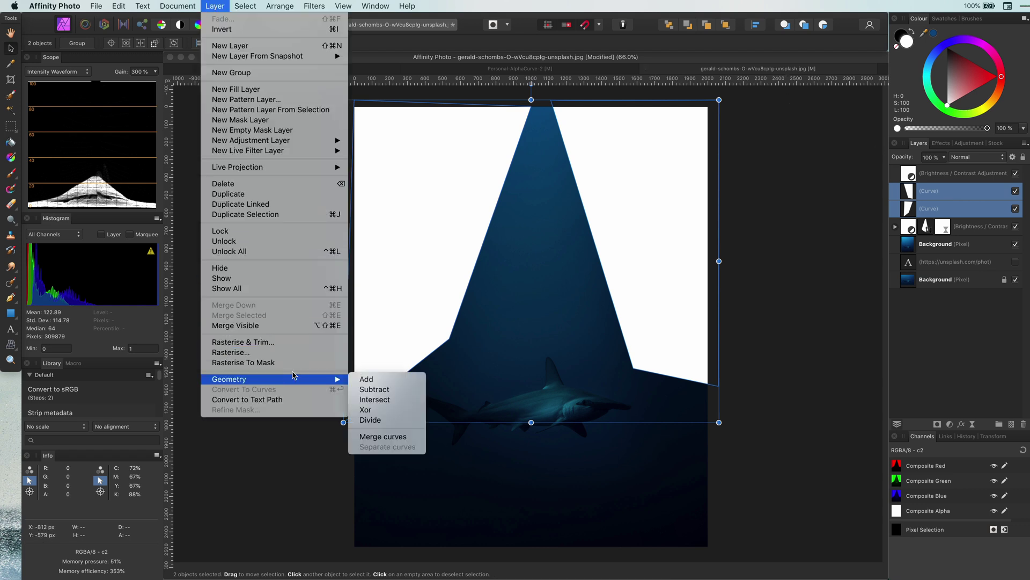
click(367, 378)
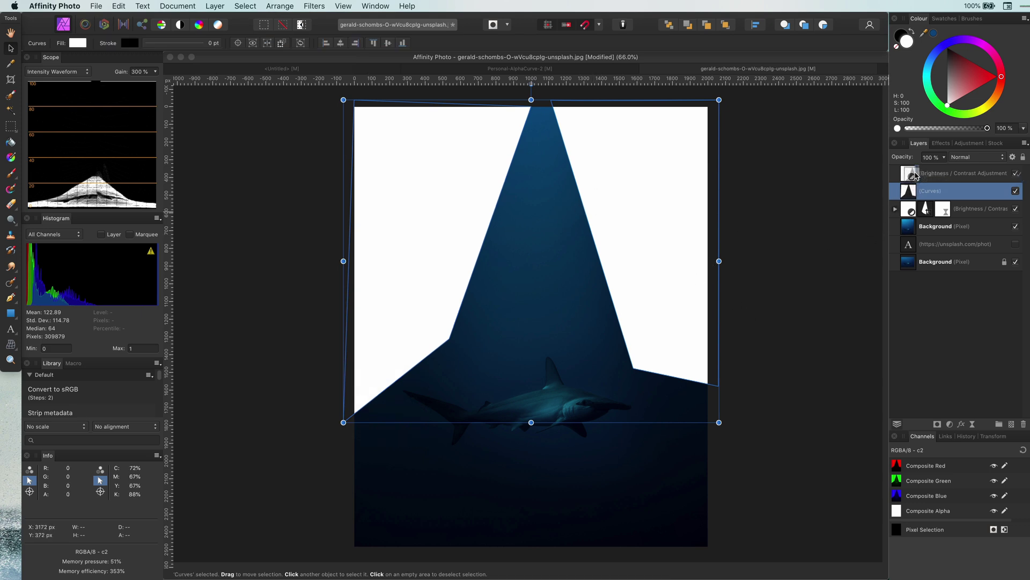
drag(915, 174, 916, 175)
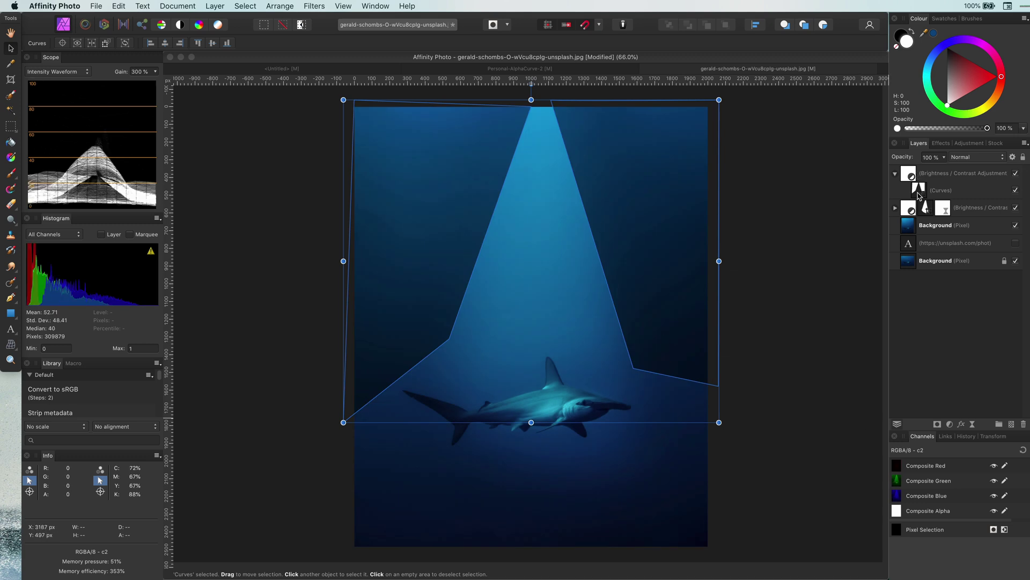
Step: Add a mask to the darkening adjustment and draw a vertical white-to-black gradient that fades out above the shark
click(912, 178)
click(937, 425)
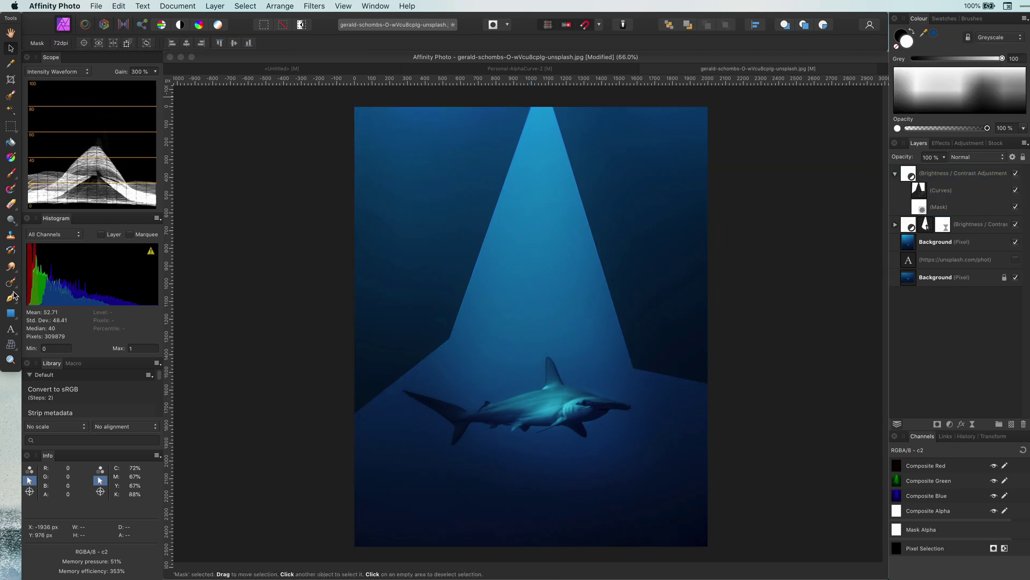
key(g)
drag(453, 131, 454, 106)
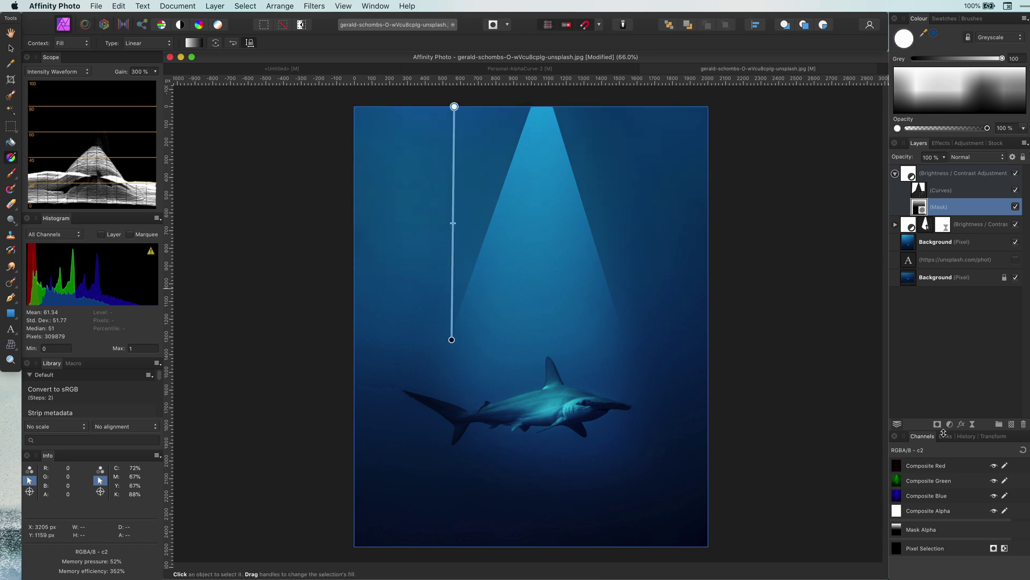
Step: Add a live Gaussian Blur, nest it below the mask inside the darkening adjustment, and increase its radius to soften the edges
click(972, 425)
click(989, 435)
drag(445, 527, 526, 529)
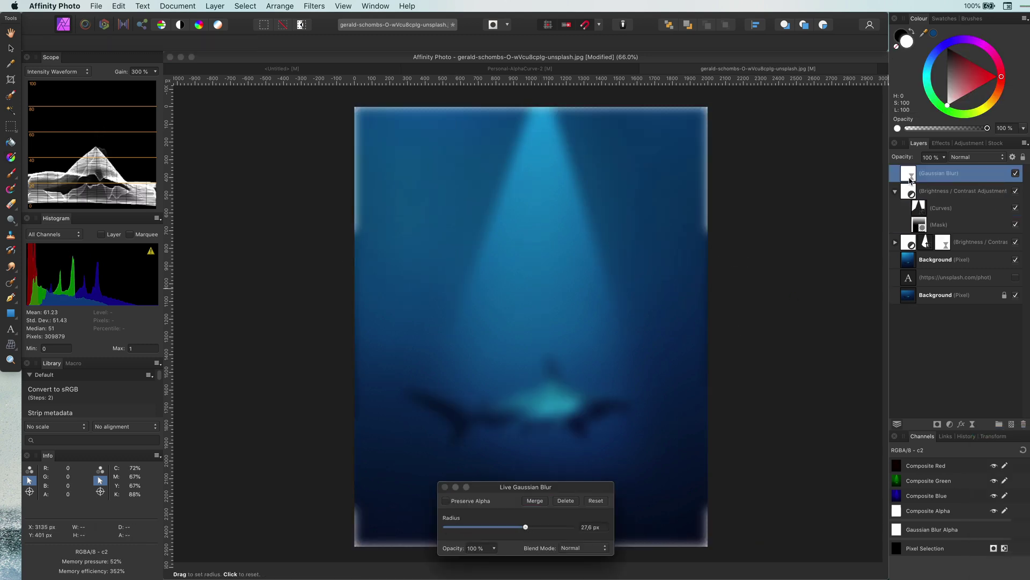
drag(938, 224, 938, 230)
drag(526, 526, 565, 534)
click(445, 487)
Step: Move the left side curve's outer corners and top inner node beyond the canvas
click(942, 190)
scroll(449, 393, up, 4)
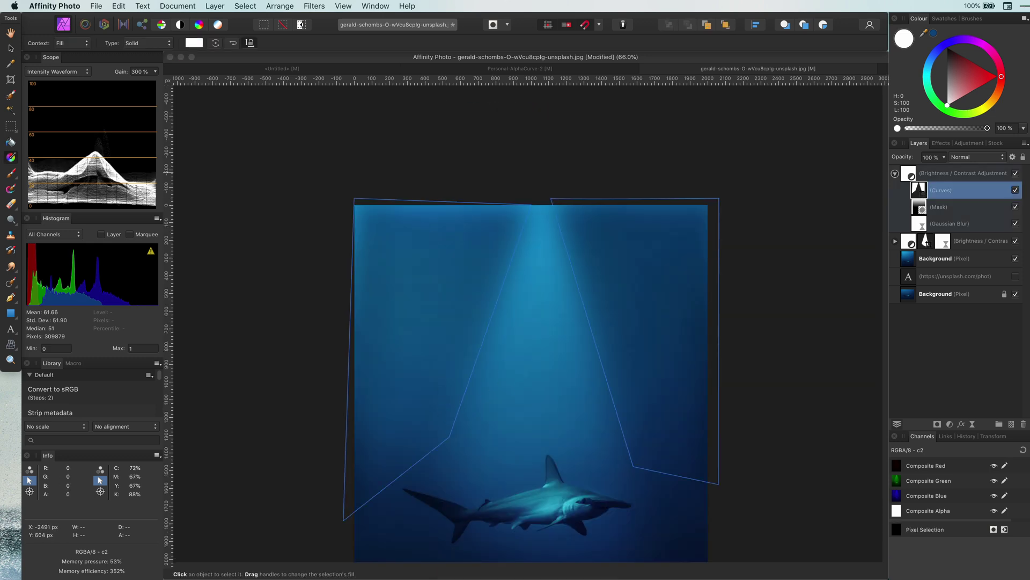
click(15, 300)
click(36, 314)
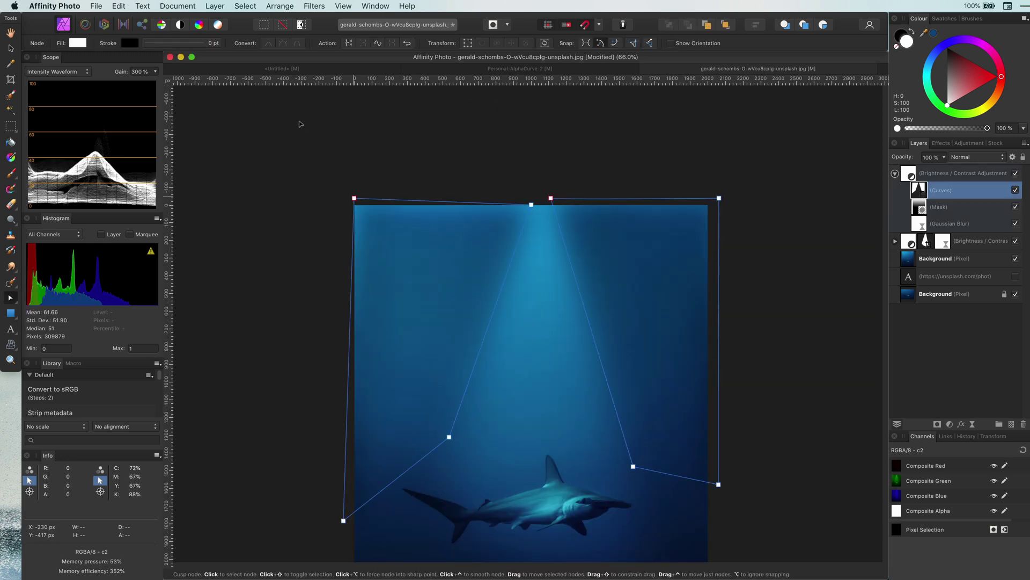
drag(354, 198, 299, 123)
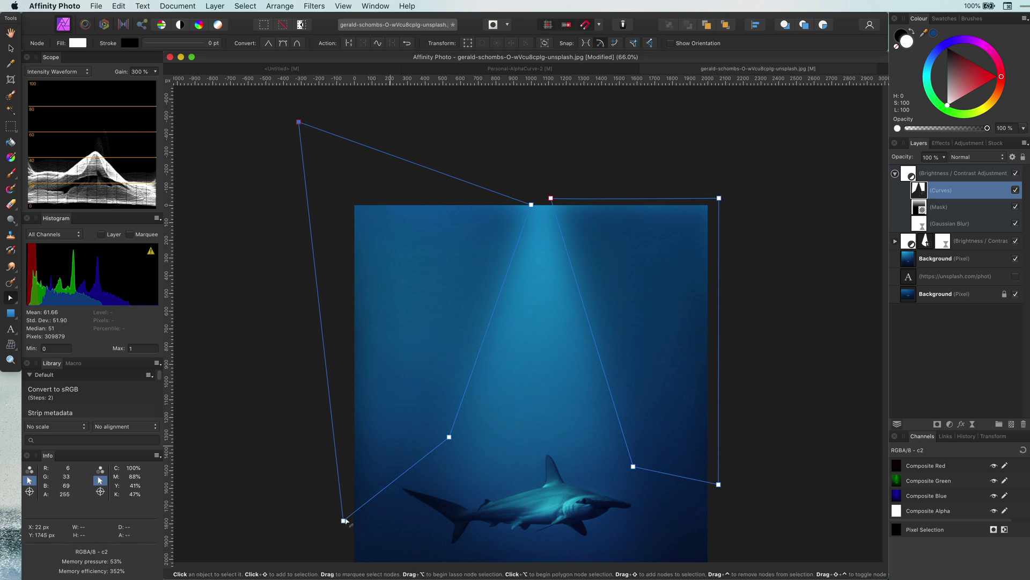
drag(343, 520, 336, 510)
drag(531, 204, 532, 187)
drag(299, 122, 317, 166)
Step: Move the right side curve's outer and top nodes beyond the canvas and raise both curves' lower inner corners
drag(719, 198, 749, 166)
drag(550, 198, 546, 180)
drag(719, 484, 736, 492)
drag(633, 466, 637, 429)
drag(449, 437, 472, 409)
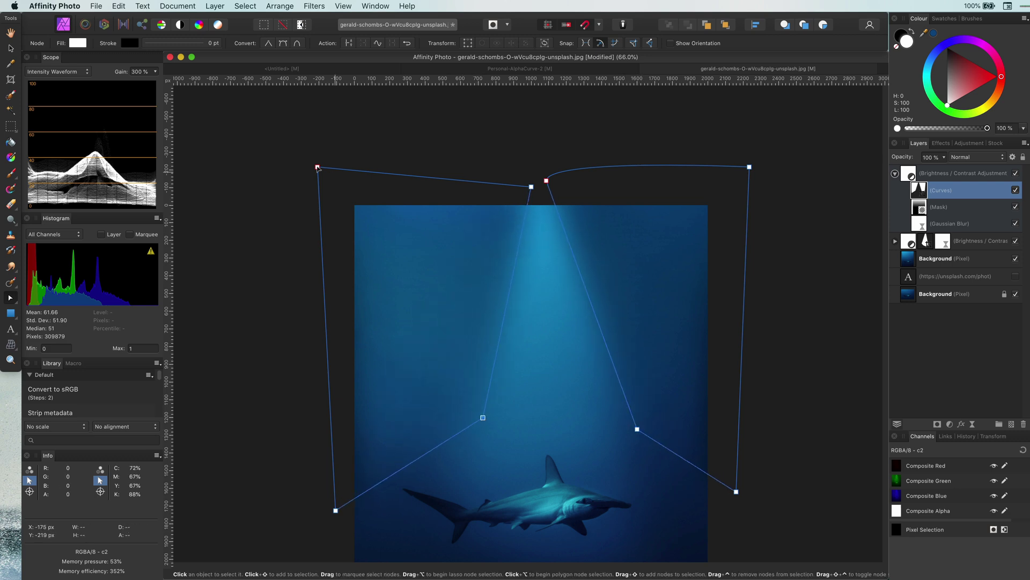
drag(317, 167, 323, 167)
Step: Move the darkening Brightness / Contrast adjustment below the beam adjustment and lower its opacity
key(v)
click(826, 250)
scroll(646, 363, down, 4)
scroll(637, 382, up, 6)
scroll(650, 373, down, 5)
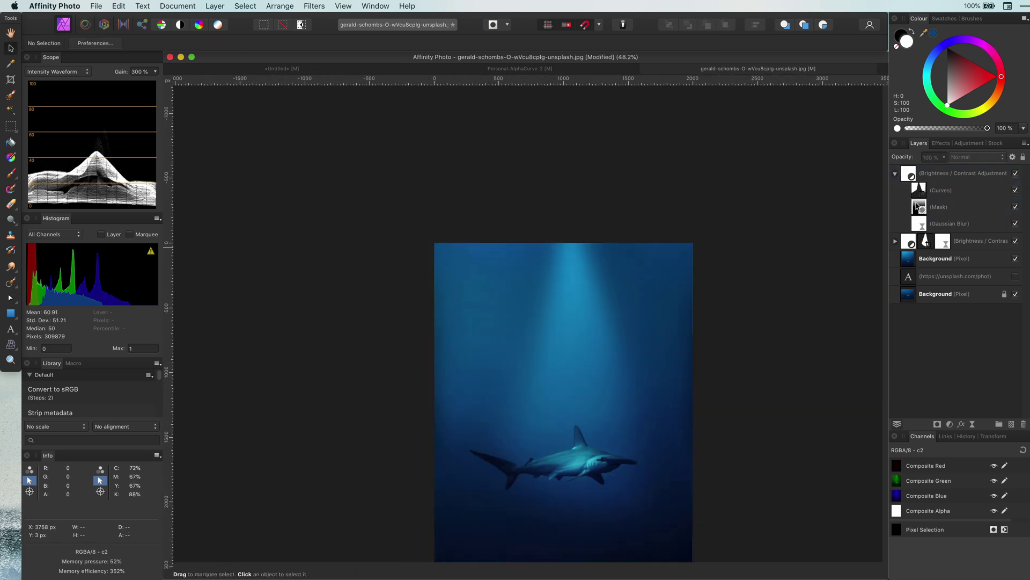
drag(911, 176, 921, 210)
click(524, 330)
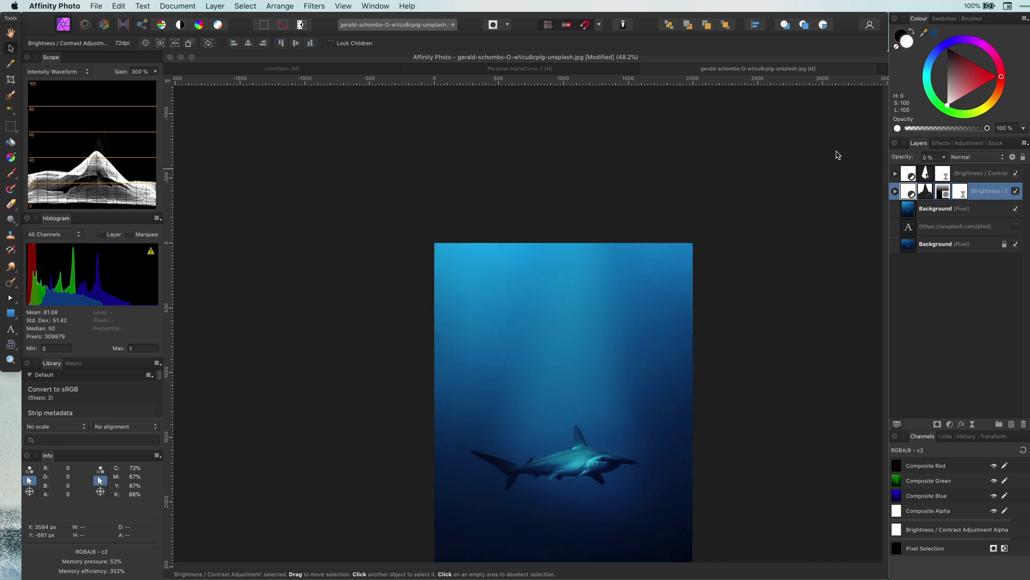
Step: Add a Curves adjustment above the beam adjustment and pull the master curve's midpoint down to about X 0.538, Y 0.408
click(914, 177)
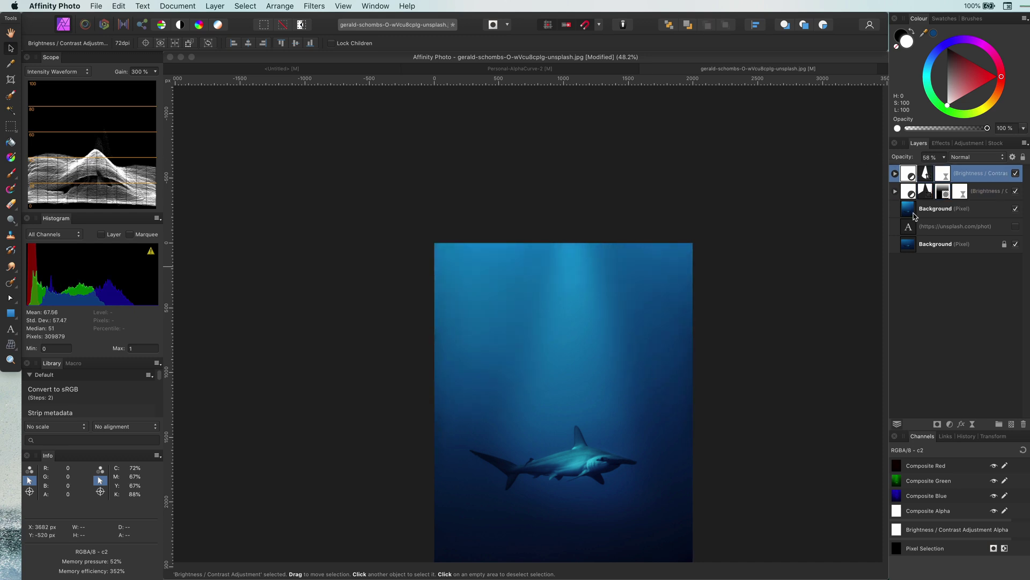
click(950, 424)
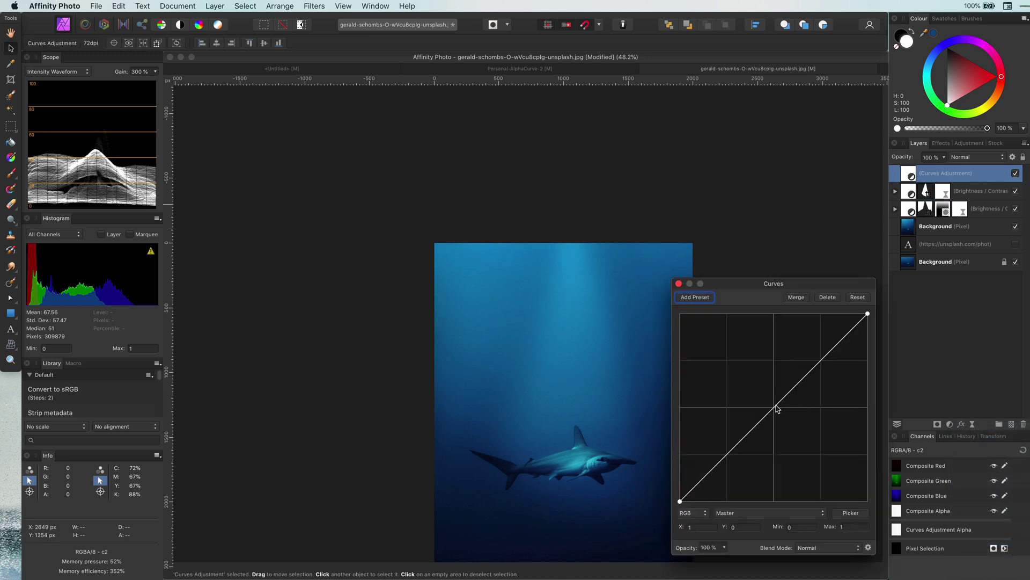
drag(775, 406, 781, 422)
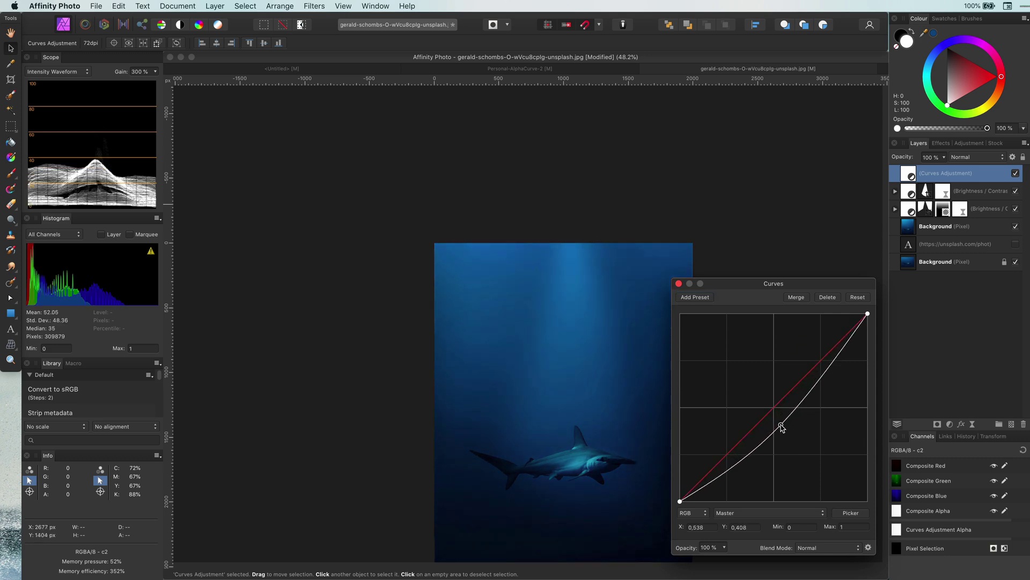
click(679, 284)
Step: Invert the Curves adjustment's mask and paint the darkening back around the beam with a soft brush at 0% hardness
key(super+i)
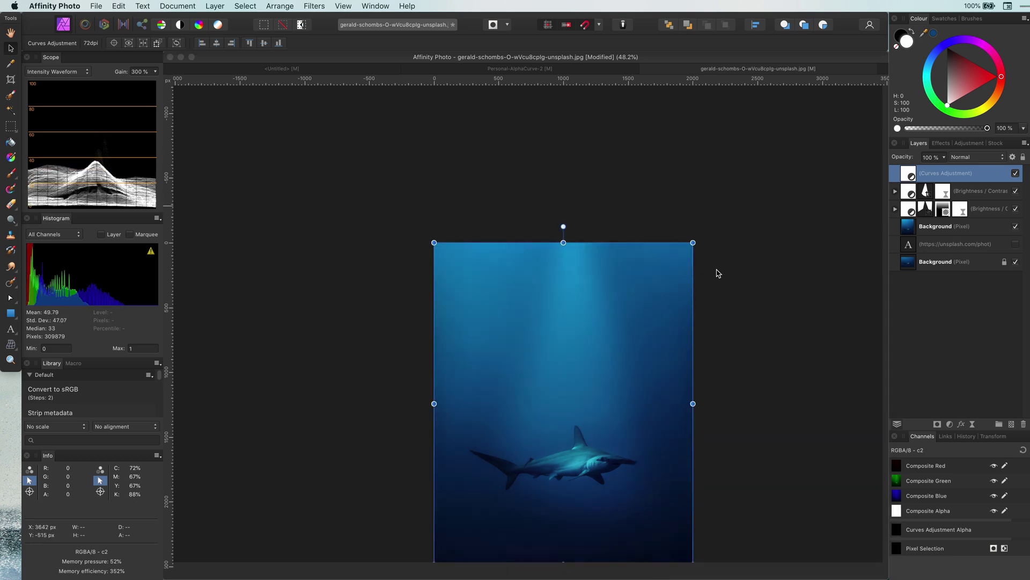
key(b)
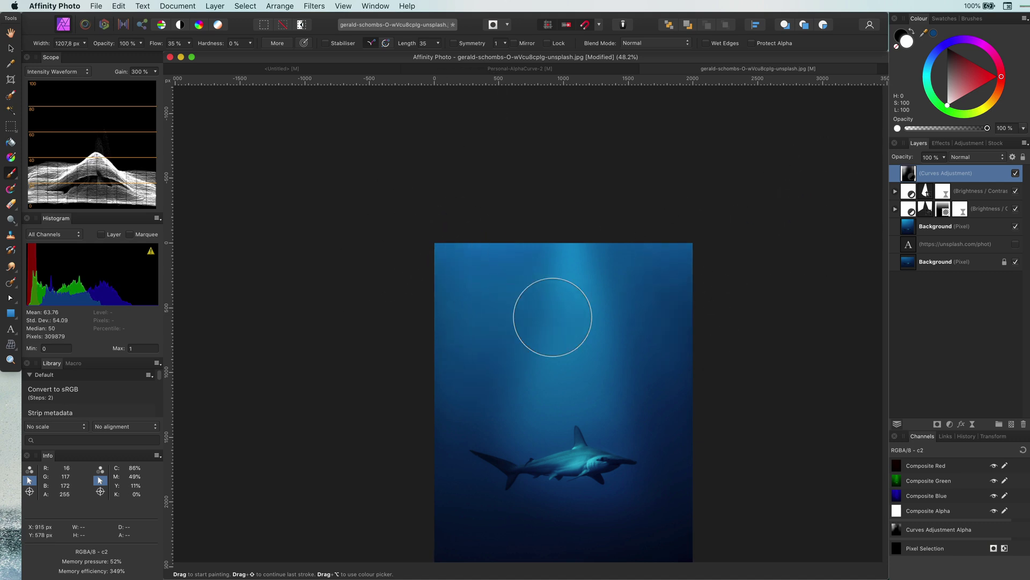
scroll(553, 316, up, 3)
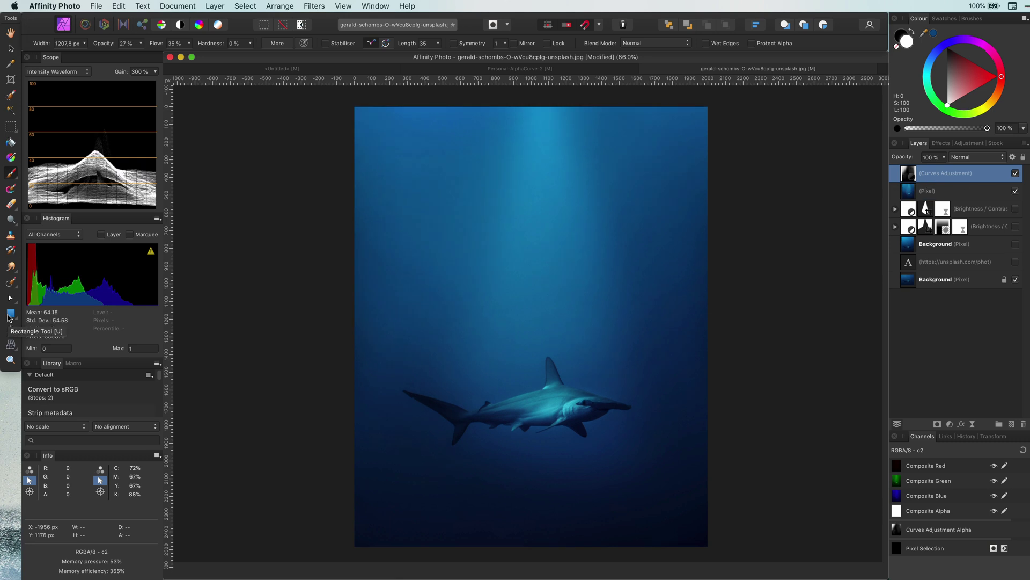
Step: Draw a circle wider than the canvas with the Ellipse tool and centre it over the image
scroll(503, 377, down, 5)
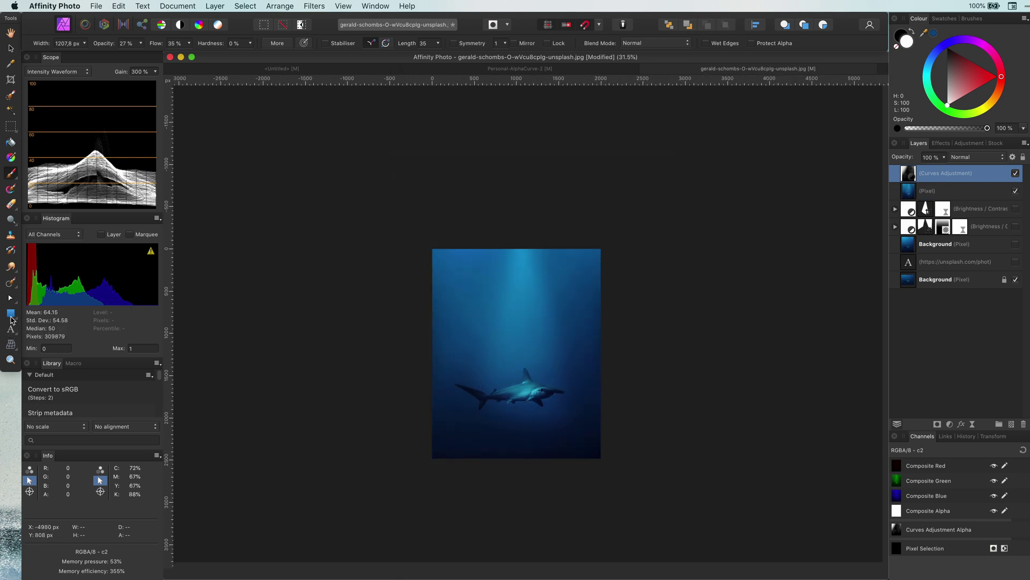
click(10, 317)
click(53, 329)
mouse_move(483, 268)
mouse_down()
mouse_move(702, 500)
mouse_move(710, 494)
mouse_up()
key(v)
mouse_move(623, 380)
mouse_down()
mouse_move(597, 357)
mouse_move(546, 338)
mouse_move(613, 353)
mouse_up()
Step: Fill the ellipse with a black-to-white conical gradient and set its layer's blend mode to Colour Dodge
key(g)
click(155, 44)
click(137, 70)
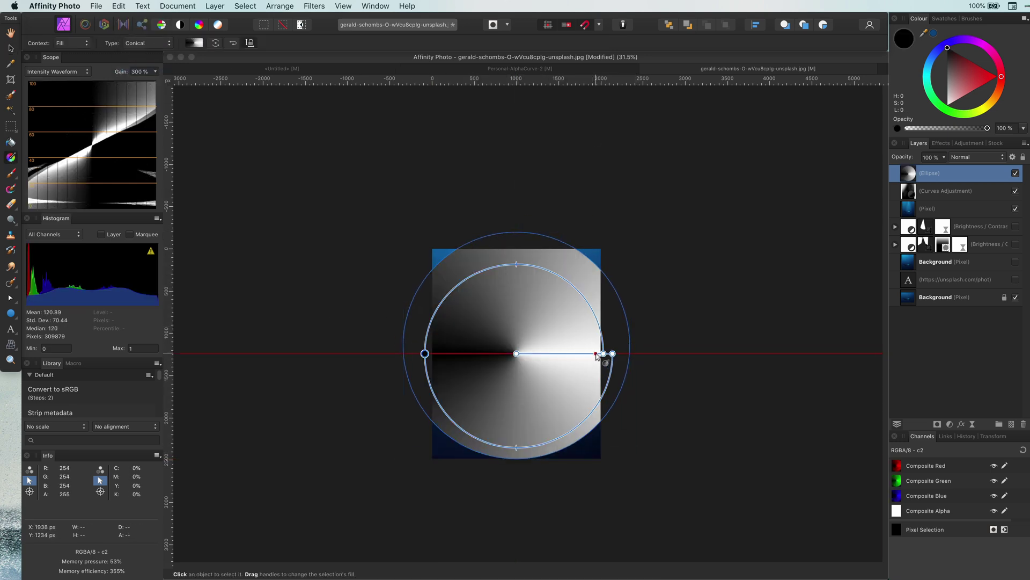
click(976, 157)
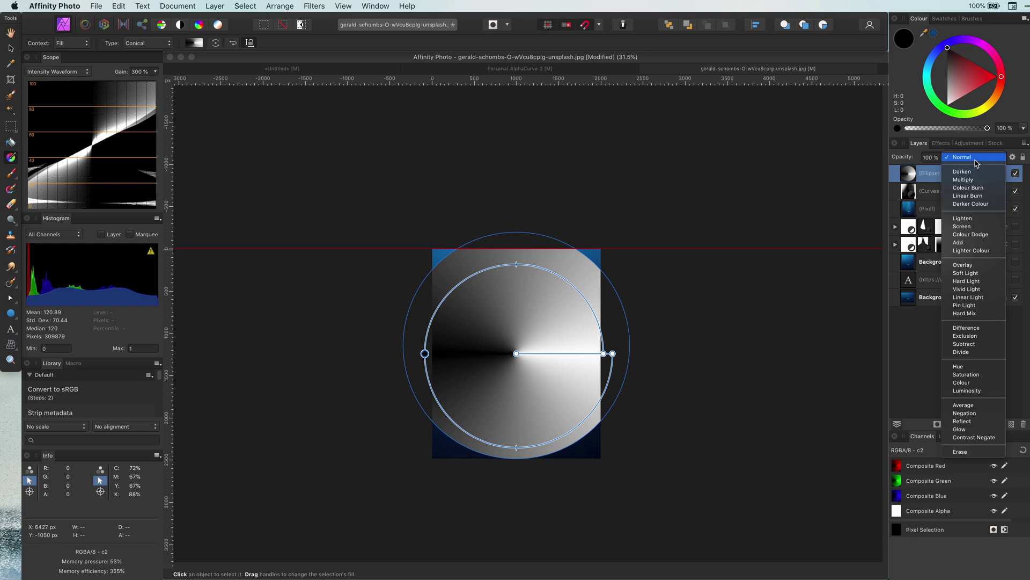
click(975, 234)
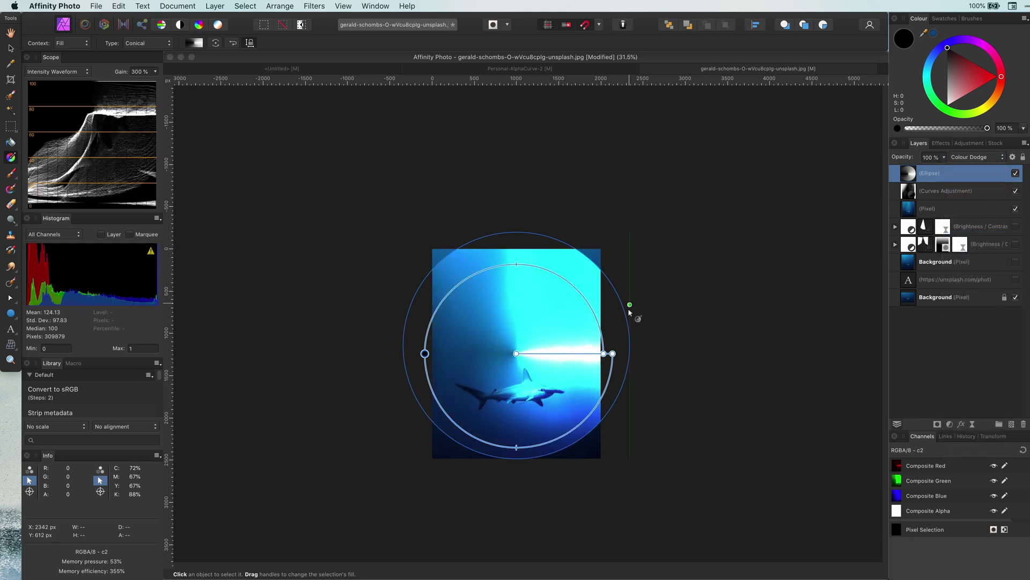
Step: Move the conical gradient's centre near the canvas's upper edge and point its axis straight down
scroll(568, 348, up, 4)
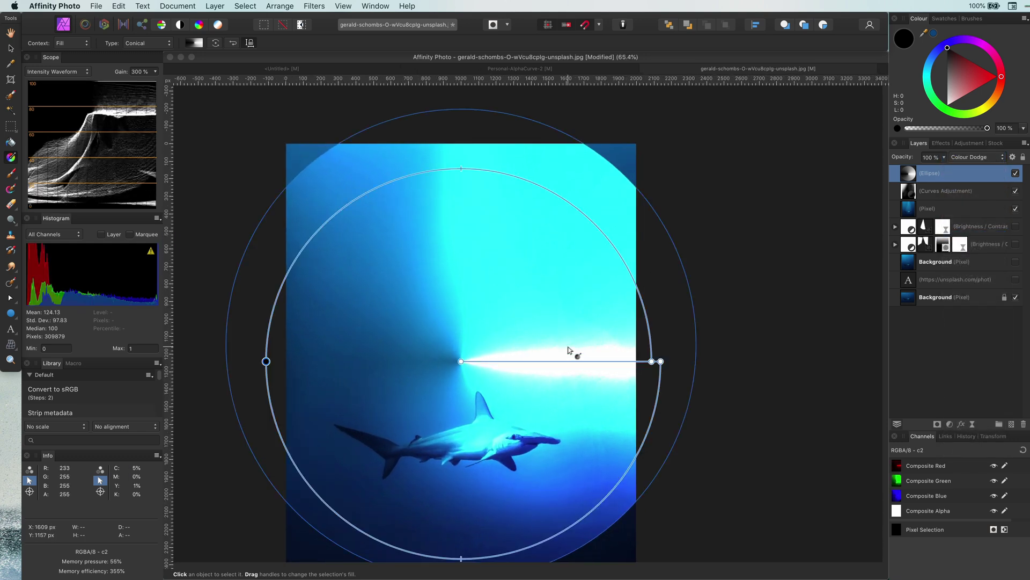
scroll(569, 349, down, 3)
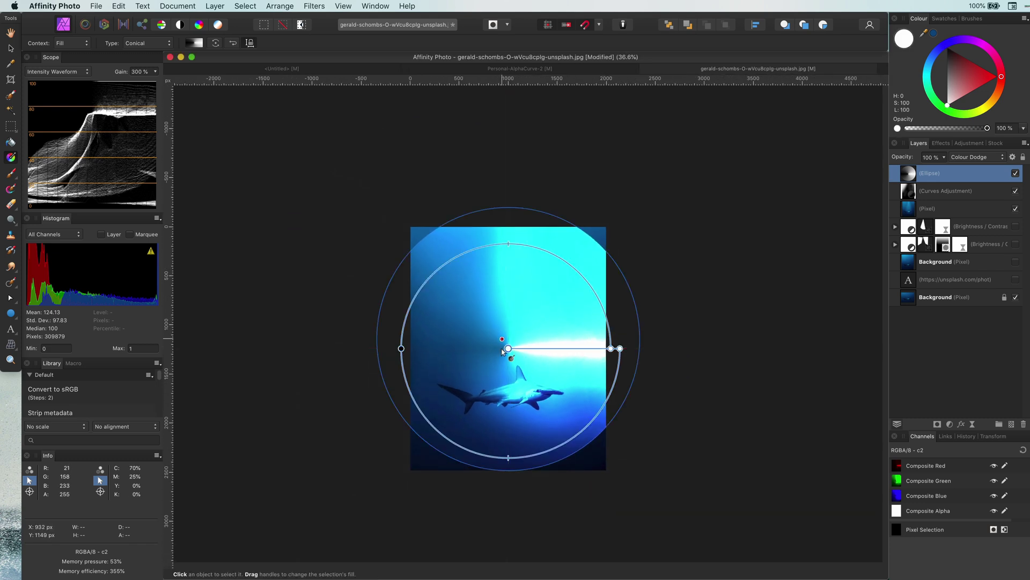
drag(507, 349, 465, 237)
drag(578, 237, 466, 349)
Step: Recolour the gradient's start and end stops at the seam with light and mid greys
click(465, 339)
click(947, 88)
click(466, 348)
click(947, 91)
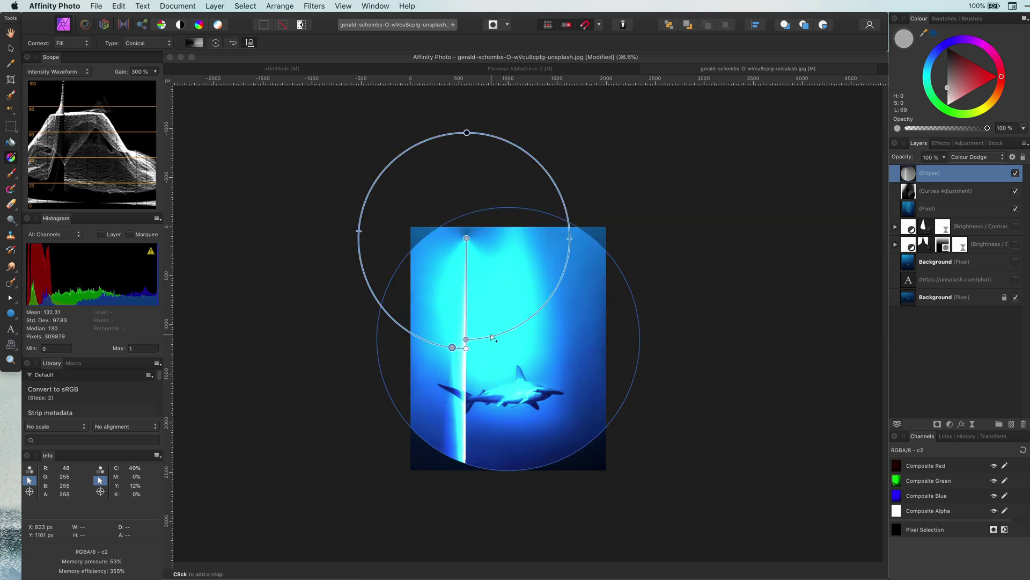
click(466, 339)
mouse_move(947, 88)
mouse_down()
mouse_move(947, 70)
mouse_move(947, 88)
mouse_move(947, 78)
mouse_up()
Step: Add a series of closely spaced stops in alternating greys along the gradient's right-hand arc to form narrow beams
click(514, 328)
click(947, 89)
click(522, 323)
click(948, 58)
click(532, 317)
click(541, 307)
click(565, 272)
Step: Move the gradient's centre above the canvas's upper edge and darken its start and end stops
drag(466, 237, 504, 207)
click(947, 49)
click(503, 317)
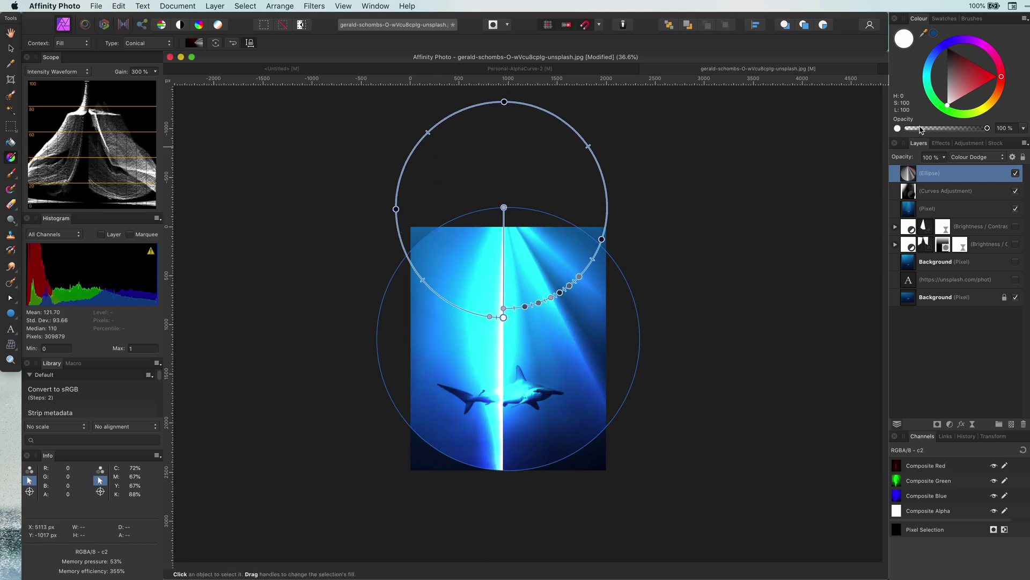
drag(947, 81, 948, 47)
click(503, 308)
click(949, 49)
Step: Swing the gradient's axis to the right, delete one stop, and add a dark and a lighter grey stop along the left-hand arc
drag(489, 316, 529, 305)
click(538, 303)
key(BackSpace)
click(459, 308)
drag(949, 52, 949, 61)
mouse_move(504, 207)
mouse_down()
mouse_move(509, 239)
mouse_move(509, 227)
mouse_up()
click(450, 321)
drag(949, 69, 949, 93)
Step: Enlarge the ellipse well beyond the canvas and move it up so the beams originate above the image
key(v)
drag(640, 470, 711, 548)
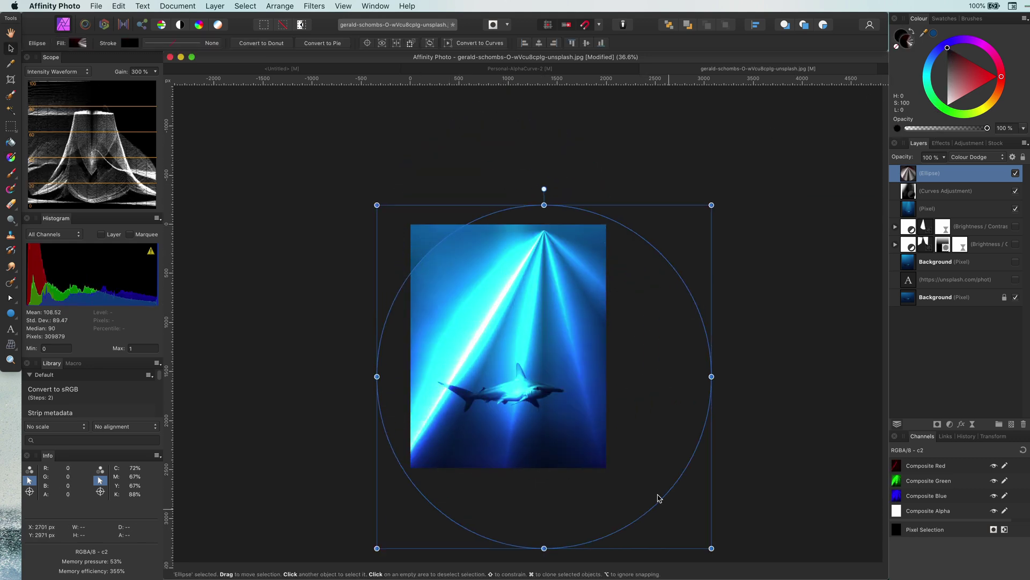
drag(617, 427, 592, 377)
Step: Rotate the ellipse's conical gradient around its centre so the beams fan down across the canvas
click(11, 159)
drag(661, 177, 589, 232)
drag(535, 265, 555, 290)
Step: Adjust and reposition stops on the gradient's lower arc, giving them light, mid and near-black greys
click(534, 287)
click(947, 89)
click(573, 275)
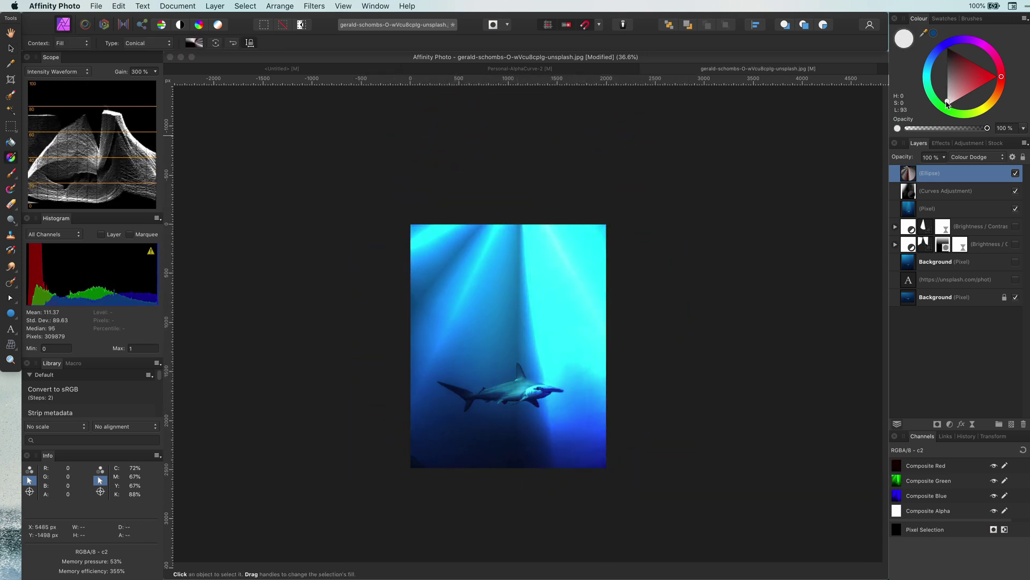
drag(536, 287, 540, 287)
drag(949, 88, 948, 76)
drag(575, 275, 504, 288)
click(959, 54)
drag(950, 56, 949, 48)
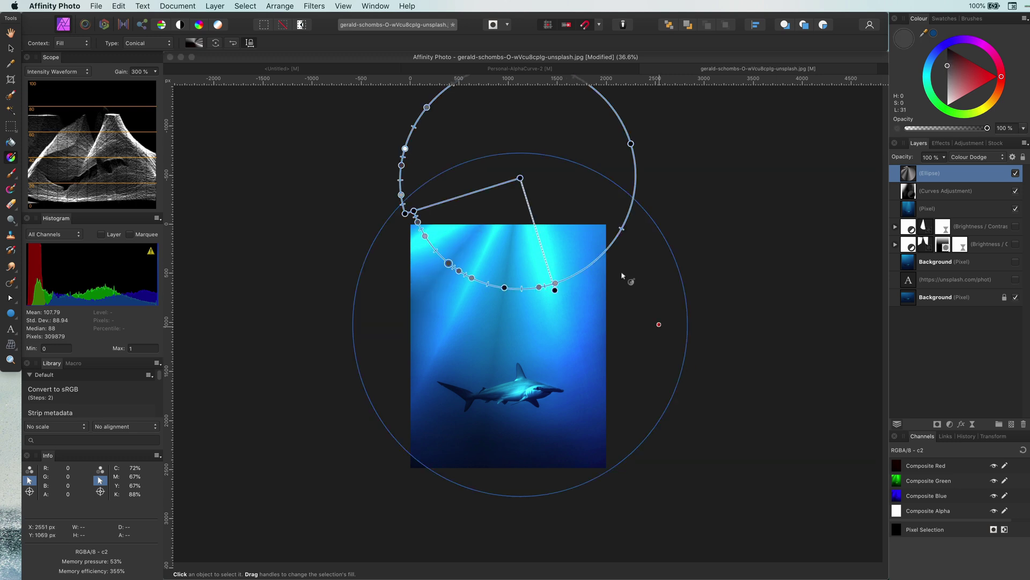
Step: Turn the gradient's axis slightly, nudge its lower stops, and add a grey stop on the right-hand arc
drag(554, 290, 564, 267)
scroll(523, 299, up, 4)
mouse_move(468, 234)
mouse_down()
mouse_move(488, 235)
mouse_move(469, 234)
mouse_up()
drag(554, 237, 545, 239)
click(608, 217)
mouse_move(948, 85)
mouse_down()
mouse_move(947, 103)
mouse_move(947, 77)
mouse_up()
drag(608, 217, 590, 247)
Step: Set the lower middle stop to mid grey and add several close grey stops on the right-hand arc for a thin beam
click(502, 252)
drag(949, 50, 947, 68)
click(600, 235)
drag(601, 235, 609, 231)
click(621, 226)
mouse_move(947, 75)
mouse_down()
mouse_move(948, 62)
mouse_move(947, 71)
mouse_up()
click(642, 209)
click(501, 253)
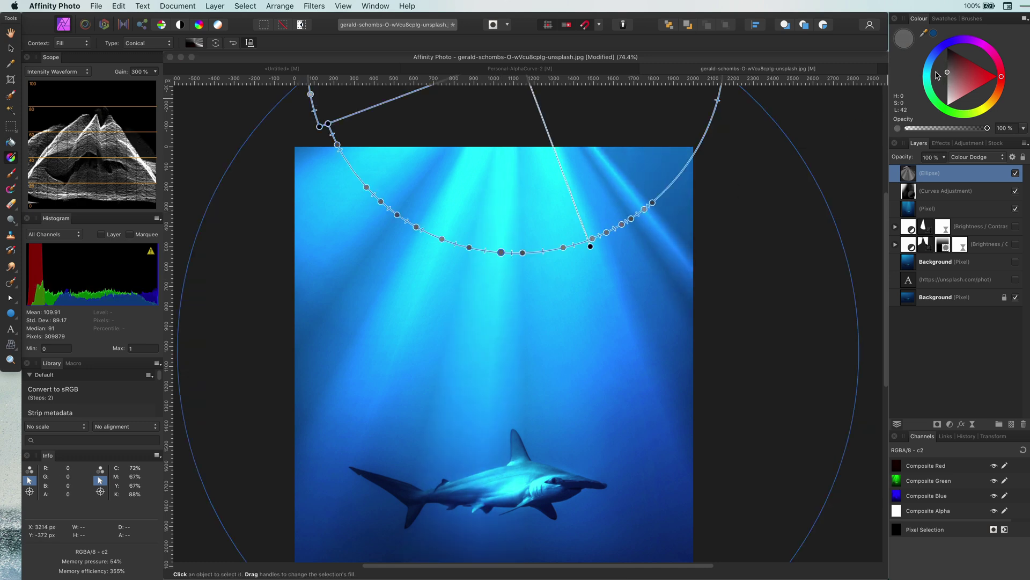
Step: Narrow the ellipse from both sides, stretch it vertically and reposition it so the beams fall on the shark
scroll(585, 259, down, 4)
drag(551, 162, 553, 181)
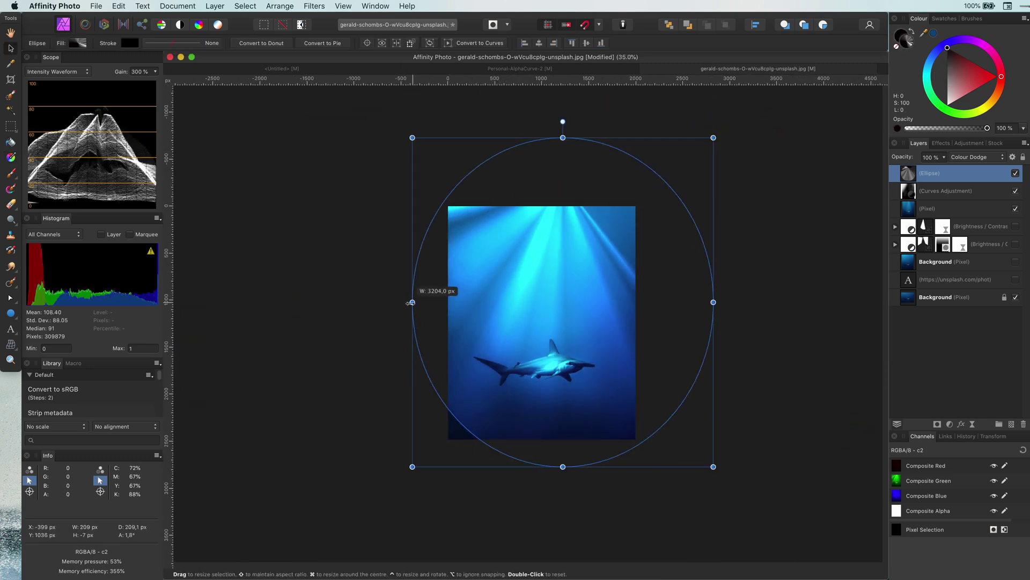
drag(415, 303, 421, 303)
drag(713, 302, 662, 302)
mouse_move(542, 466)
mouse_down()
mouse_move(527, 559)
mouse_move(532, 473)
mouse_up()
scroll(542, 419, up, 5)
drag(548, 379, 543, 370)
Step: Darken a stop on the lower arc of the ellipse's conical gradient to black
key(g)
click(561, 426)
drag(947, 87, 947, 48)
key(v)
click(552, 304)
click(623, 403)
Step: Mask the ellipse layer and paint black with a large soft brush at 0% hardness to hide the outer beam areas
key(super+0)
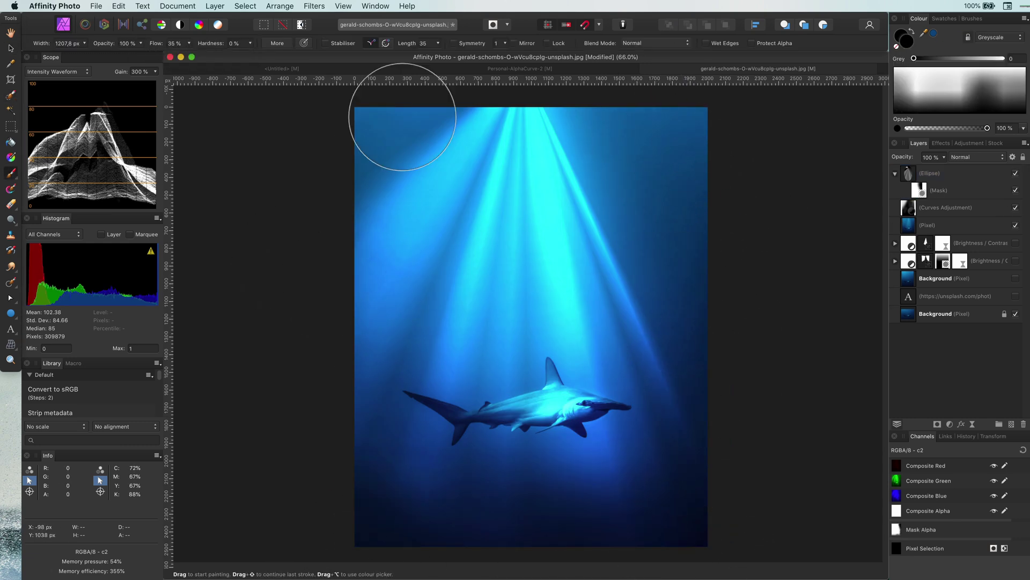
mouse_move(391, 185)
mouse_down()
mouse_move(425, 150)
mouse_move(425, 106)
mouse_move(358, 129)
mouse_move(464, 147)
mouse_move(445, 119)
mouse_move(375, 237)
mouse_move(413, 169)
mouse_up()
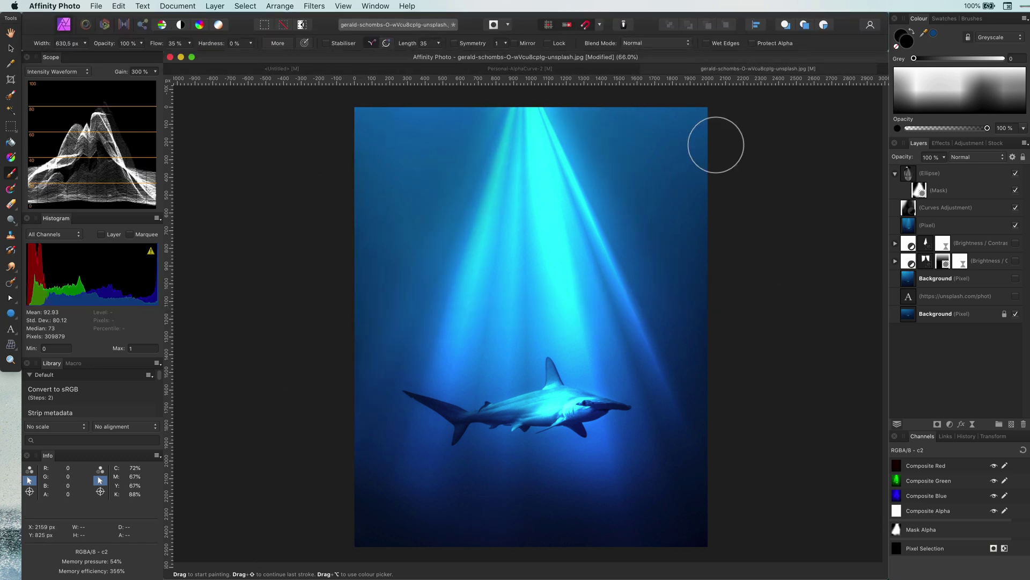
key(])
key(])
key(])
drag(247, 385, 541, 542)
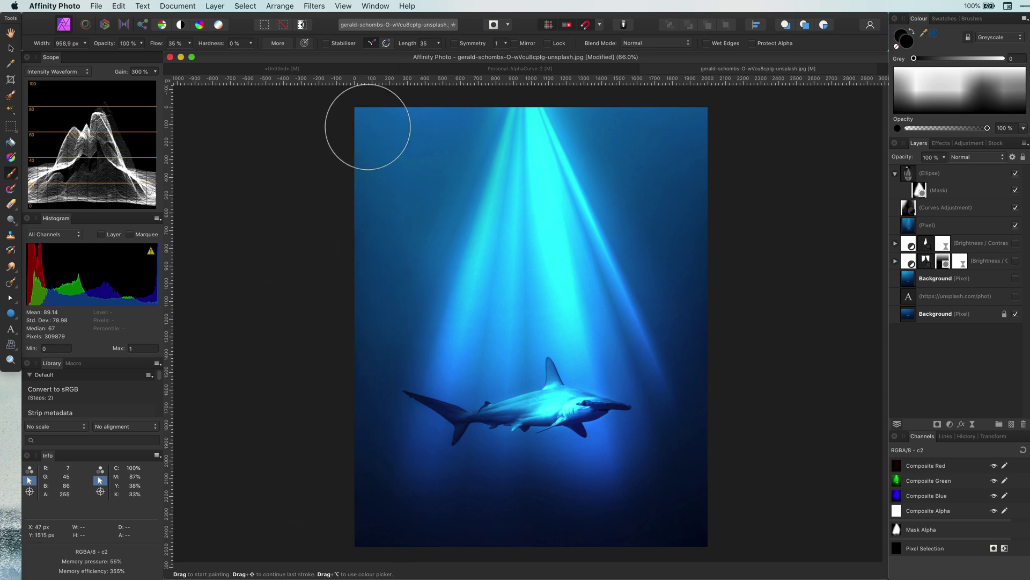
Step: Add a live Motion Blur filter to the ellipse layer and increase its radius to soften the beams
click(944, 173)
click(972, 424)
click(993, 472)
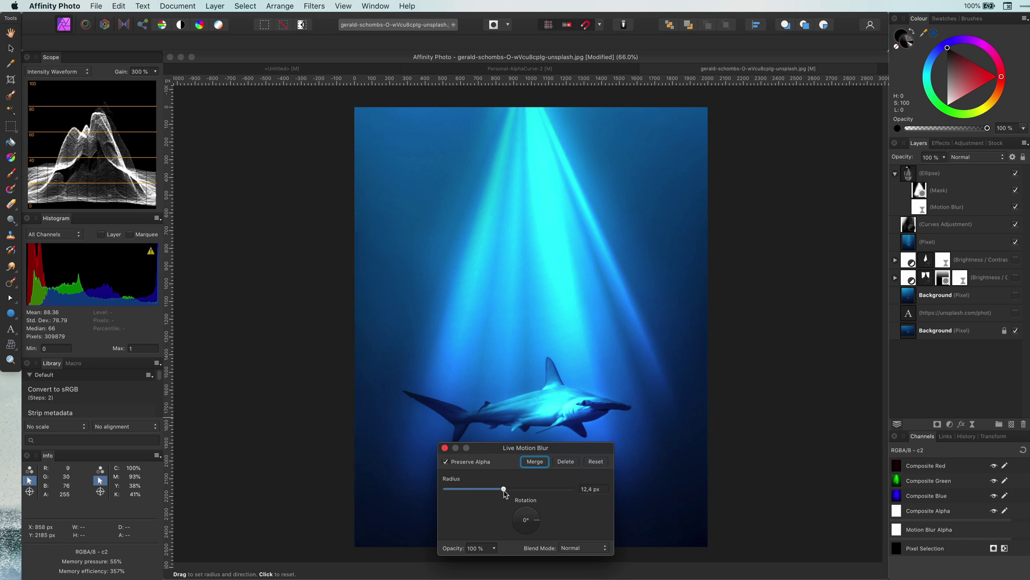
drag(505, 491, 538, 490)
key(b)
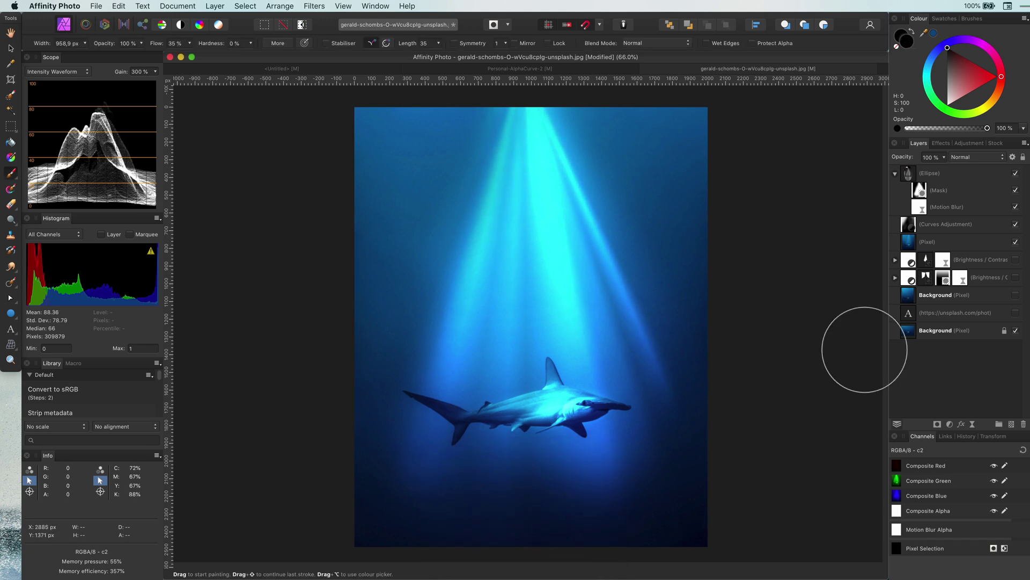
Step: Add a Levels adjustment, roughly adjust its black, white and output white levels, and nest it inside the ellipse layer
click(950, 173)
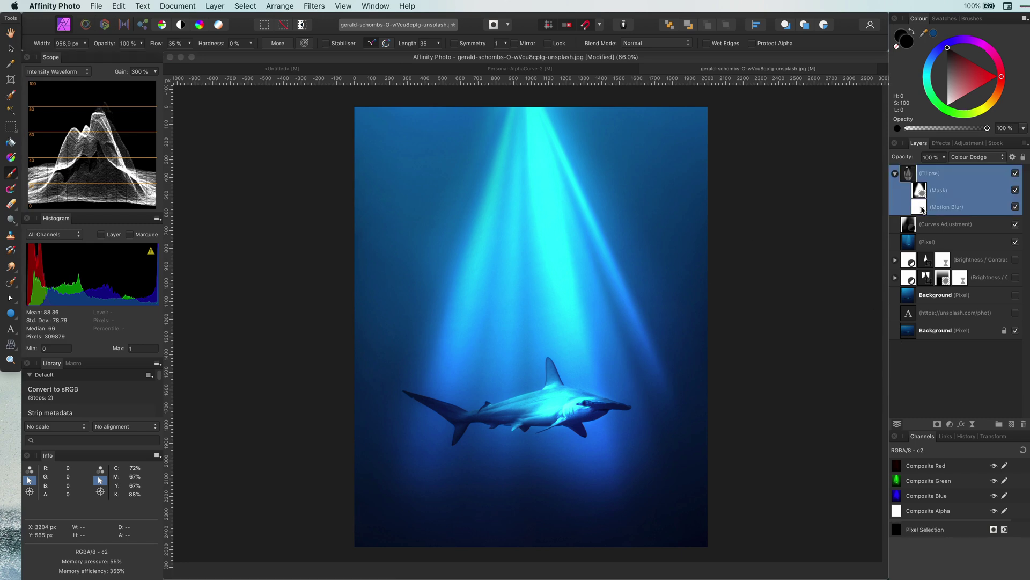
click(949, 424)
click(978, 434)
drag(709, 436, 677, 442)
mouse_move(867, 459)
mouse_down()
mouse_move(849, 460)
mouse_move(880, 460)
mouse_up()
drag(866, 526, 890, 526)
drag(944, 172, 914, 226)
Step: Set the Levels adjustment to black level 33%, white level 77% and output white level 91%
drag(681, 437, 731, 445)
drag(866, 459, 899, 456)
mouse_move(867, 526)
mouse_down()
mouse_move(828, 526)
mouse_move(851, 526)
mouse_up()
mouse_move(681, 504)
mouse_down()
mouse_move(768, 508)
mouse_move(679, 505)
mouse_up()
mouse_move(731, 437)
mouse_down()
mouse_move(754, 442)
mouse_move(742, 437)
mouse_up()
drag(866, 459, 825, 459)
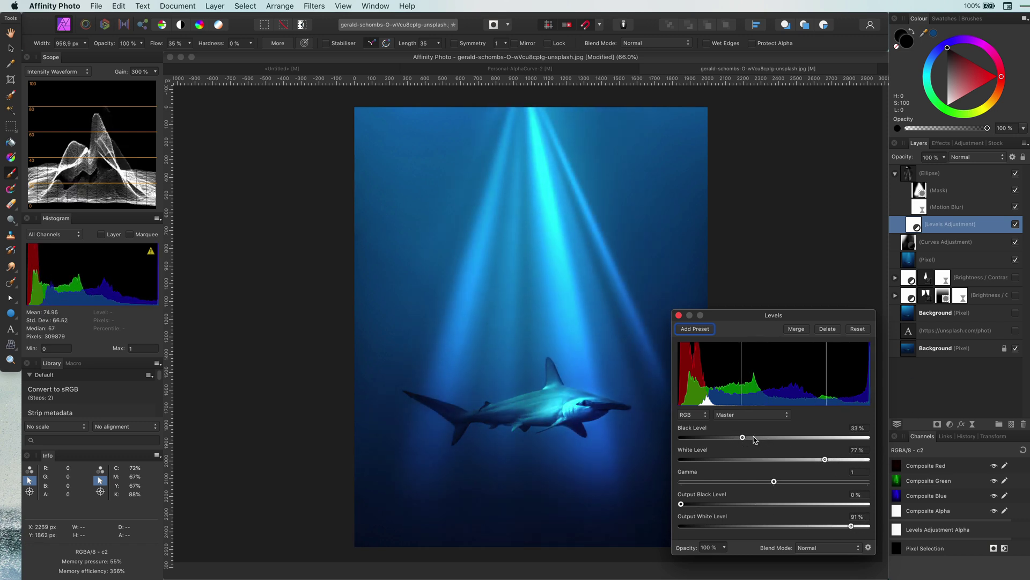
click(679, 315)
click(945, 190)
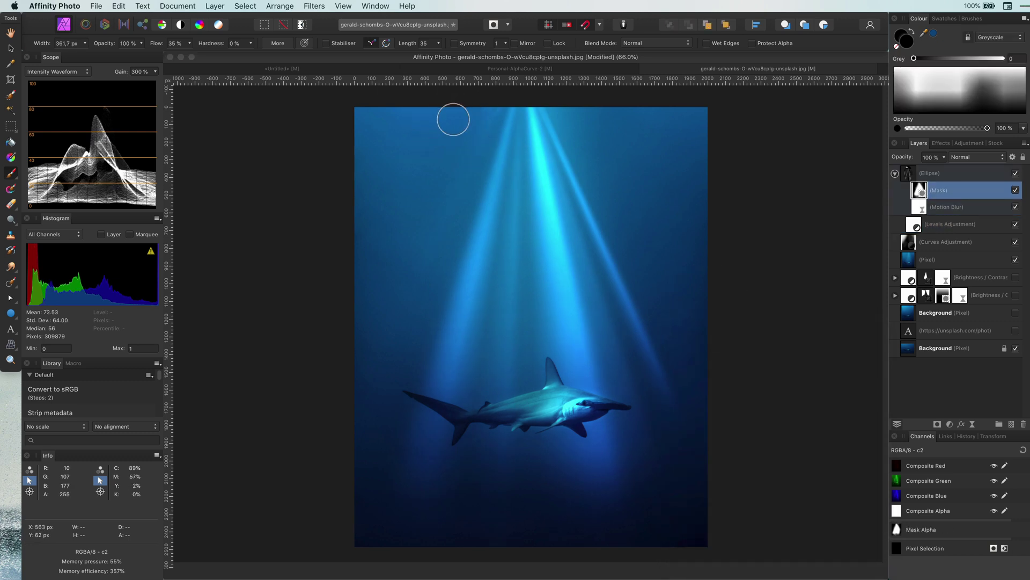
scroll(453, 122, up, 3)
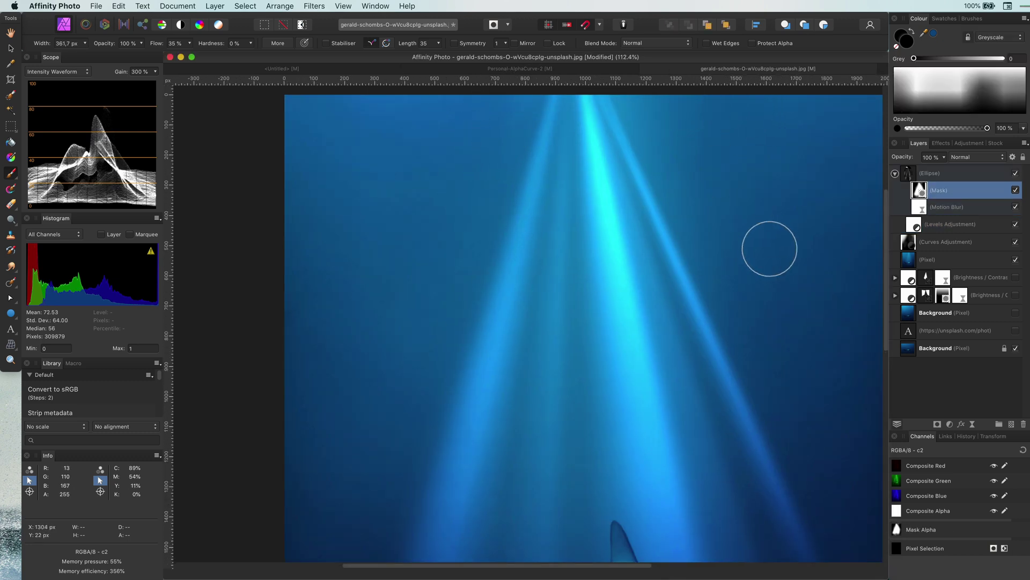
scroll(675, 285, down, 3)
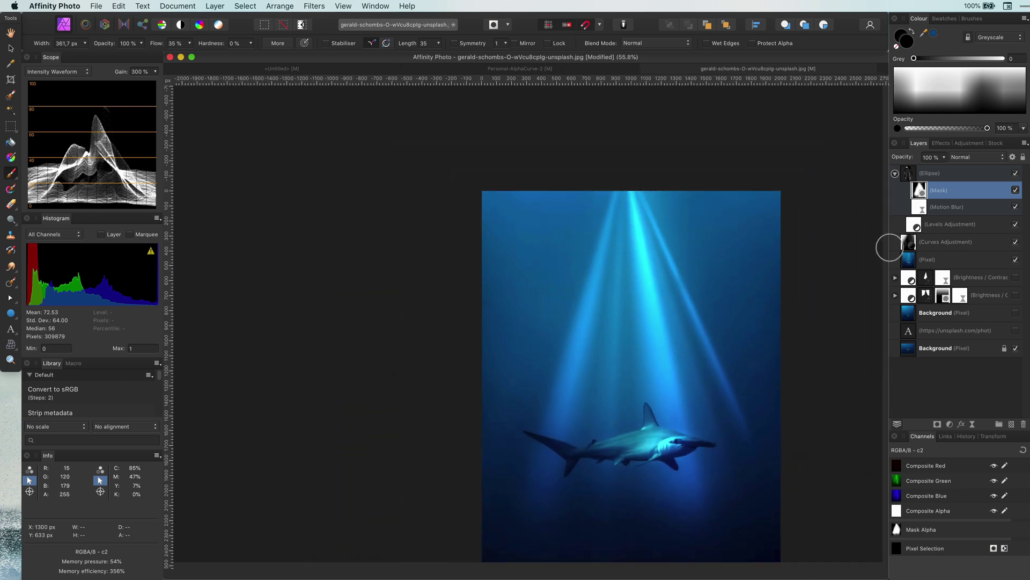
Step: Select the ellipse layer, turn on Lock Children, and reposition the ellipse so the beams shift beneath the fixed mask
click(931, 173)
key(v)
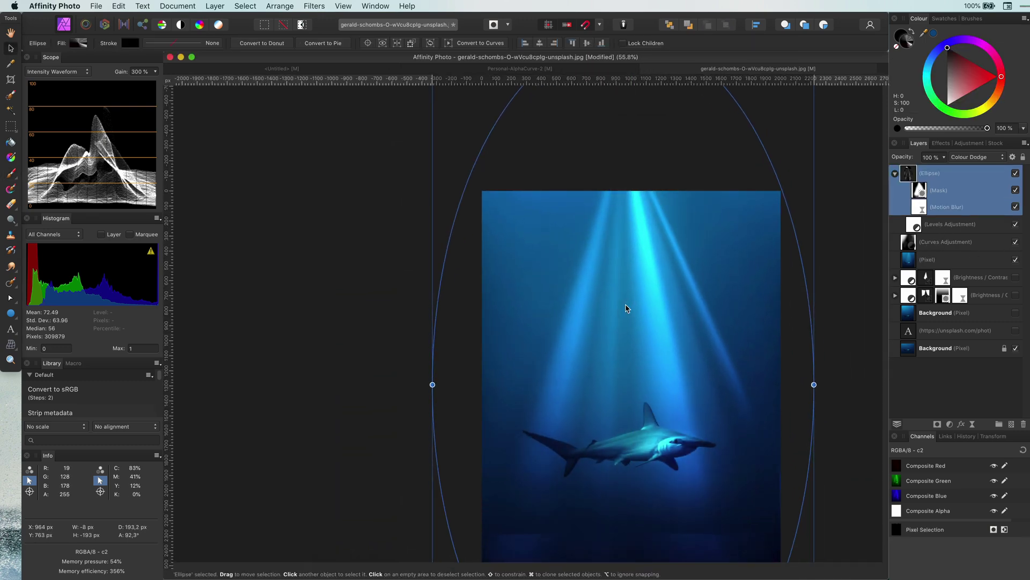
scroll(626, 306, down, 3)
drag(636, 349, 626, 345)
drag(600, 519, 643, 392)
scroll(646, 369, up, 3)
scroll(647, 367, up, 1)
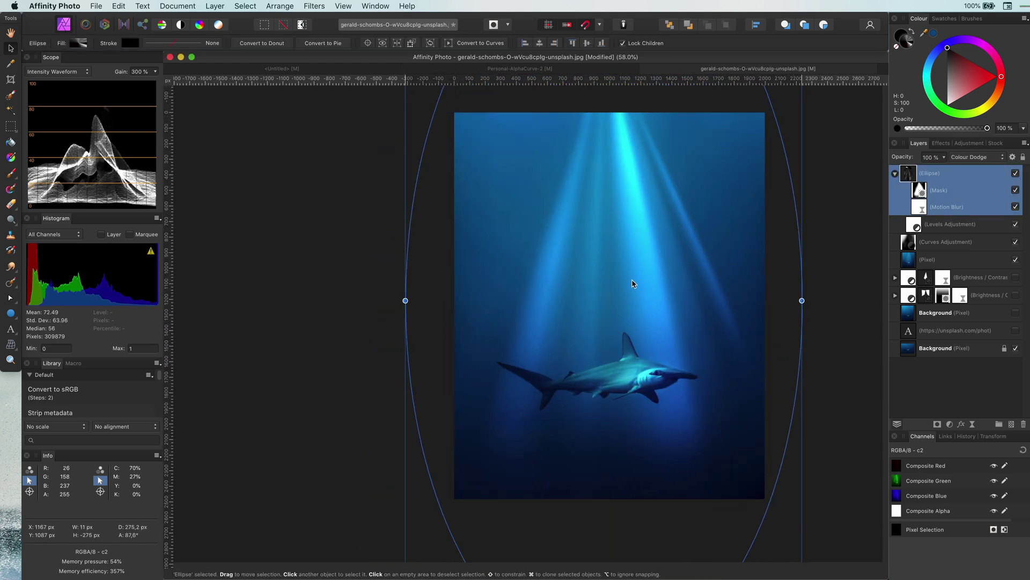
Step: Rotate the ellipse slightly clockwise, move it up and to the left over the shark, and deselect it
scroll(653, 337, down, 3)
drag(628, 127, 649, 128)
drag(659, 334, 644, 312)
key(Escape)
scroll(676, 385, up, 3)
scroll(676, 386, up, 1)
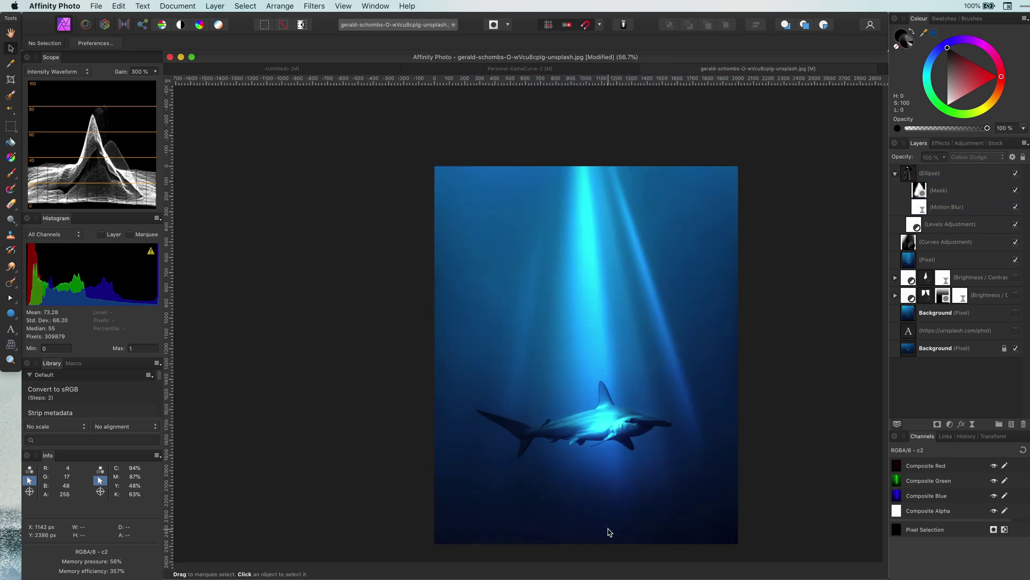
Step: Add an HSL adjustment inside the ellipse layer with saturation shift 59% and luminosity shift -40%
click(588, 465)
click(950, 424)
click(966, 450)
mouse_move(757, 524)
mouse_down()
mouse_move(721, 524)
mouse_move(737, 526)
mouse_up()
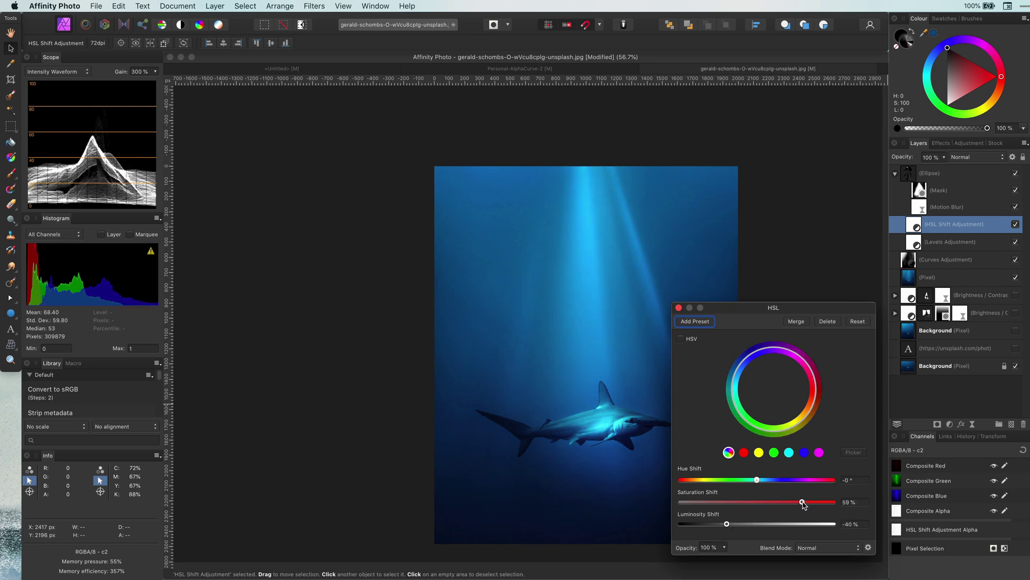
click(678, 307)
Step: Select and collapse the ellipse layer, and duplicate it with its mask, blur and adjustments
click(780, 322)
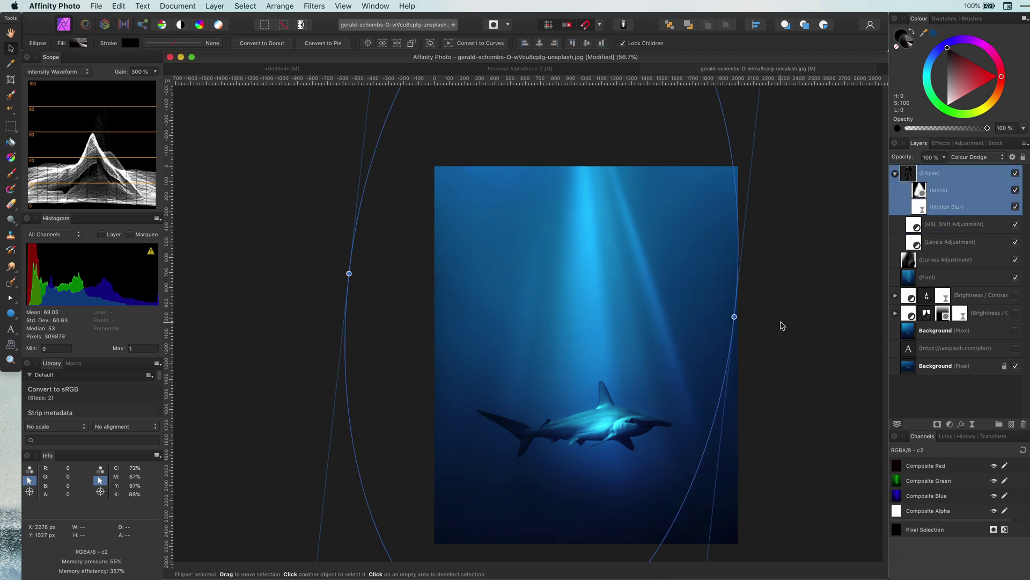
click(895, 173)
key(super+j)
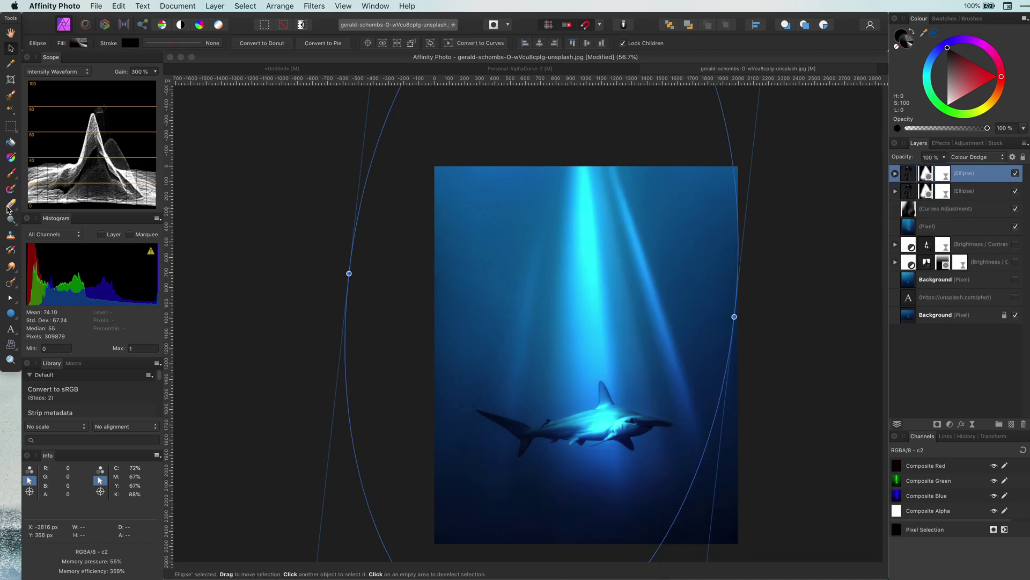
Step: Rotate the duplicated ellipse's conical gradient so its beams fall at different angles from the original's
key(g)
scroll(586, 226, up, 3)
scroll(576, 322, up, 5)
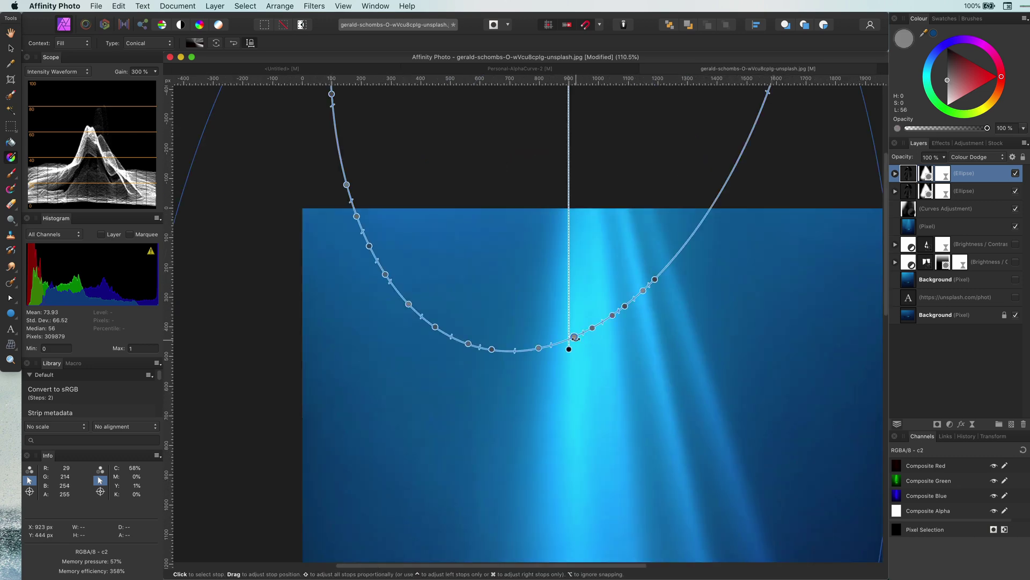
scroll(597, 412, down, 5)
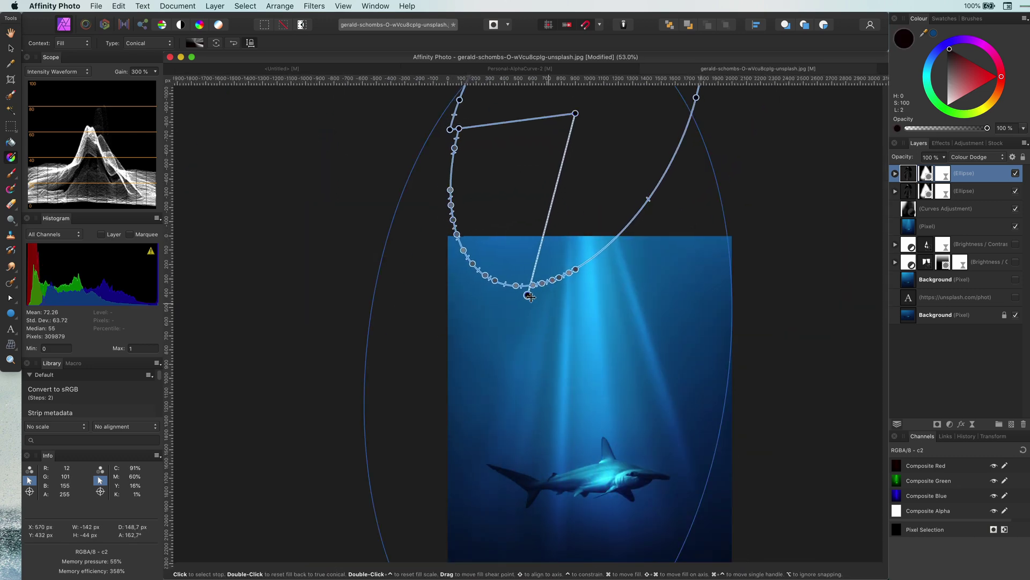
drag(549, 301, 619, 299)
Step: Reposition a stop near the duplicate gradient's axis handle and colour it white to create a bright narrow beam
click(607, 295)
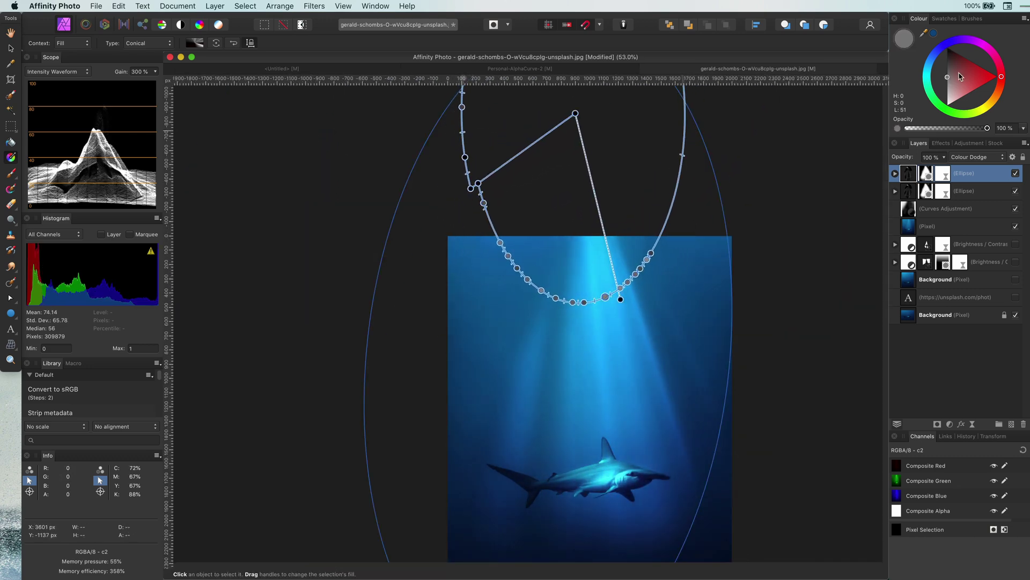
drag(947, 89, 947, 92)
scroll(606, 284, up, 5)
click(605, 327)
drag(605, 326, 608, 322)
drag(947, 92, 948, 114)
Step: Add a stop beside the bright beam, shift a lower stop to the left, and recolour a right-hand stop mid grey
click(597, 322)
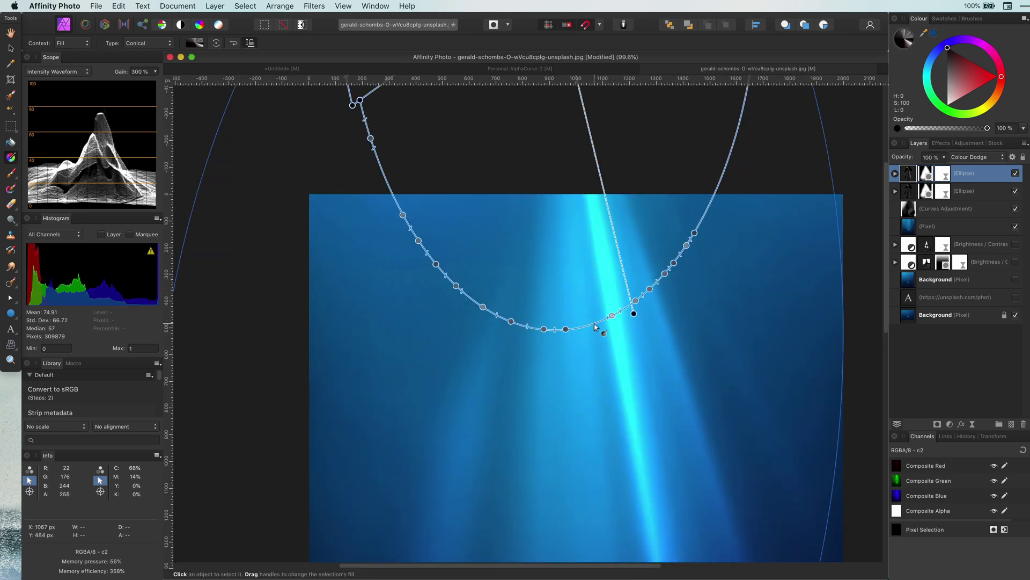
drag(597, 322, 596, 322)
drag(543, 329, 502, 318)
click(665, 274)
drag(948, 83, 932, 85)
key(super+0)
Step: Reshape the top ellipse's source blend range so dark tones output 0% and output rises towards the highlights
key(v)
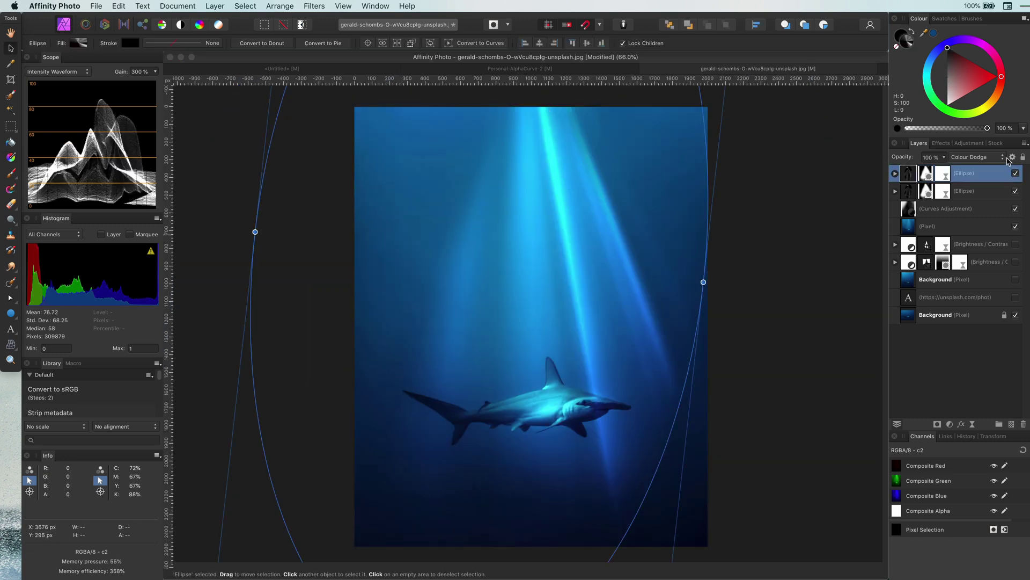
click(1013, 157)
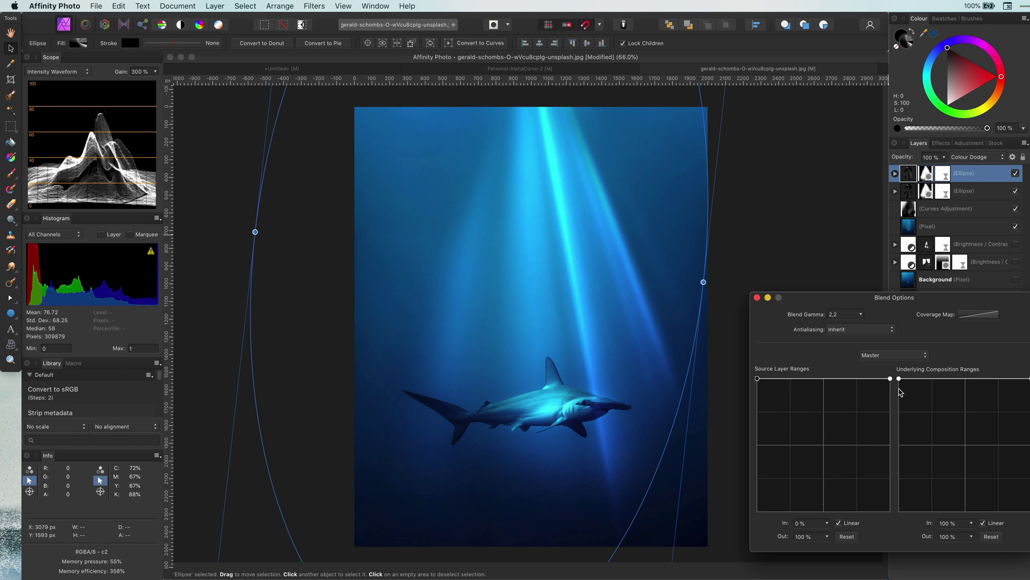
drag(892, 379, 845, 378)
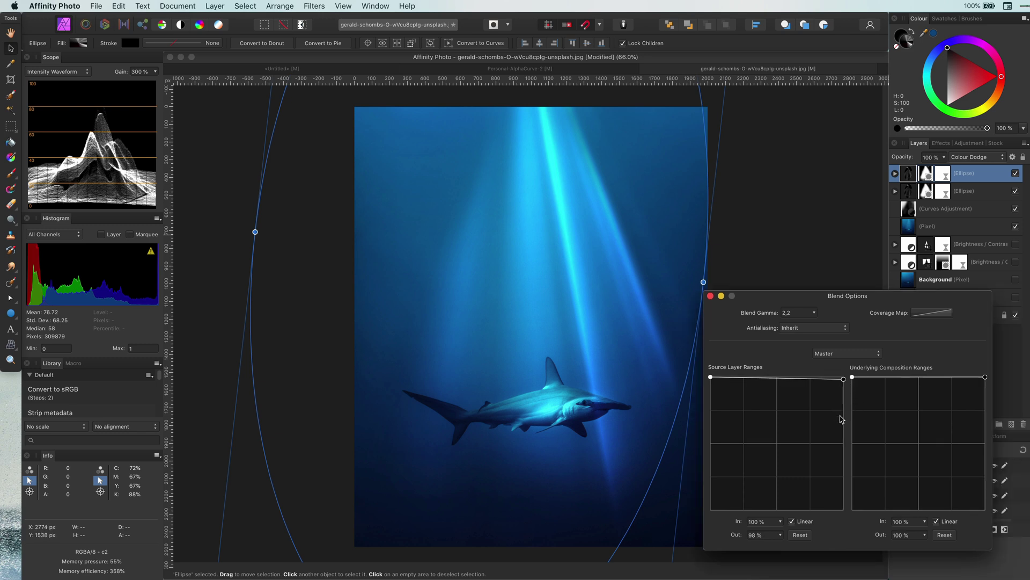
drag(842, 437, 842, 437)
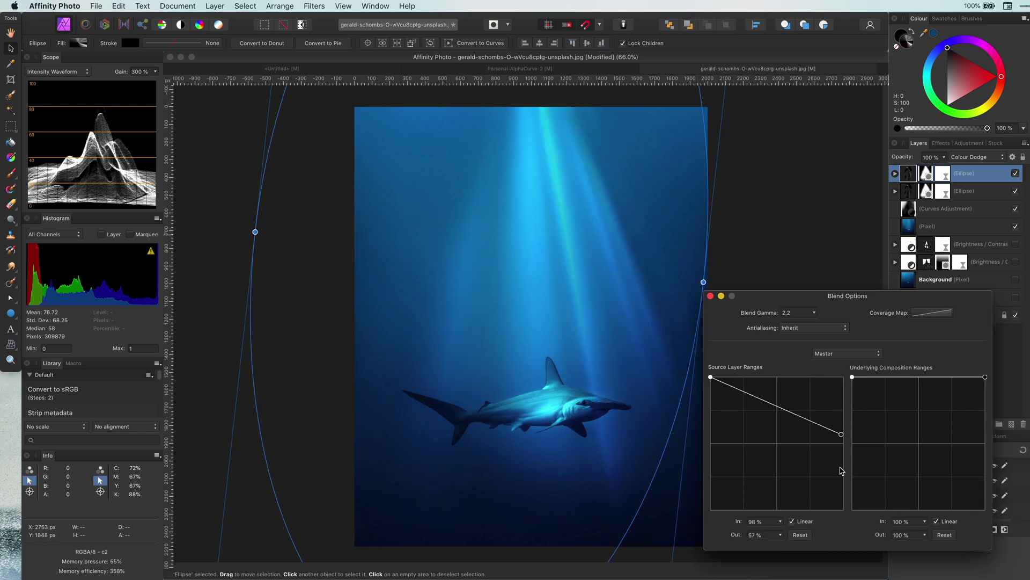
drag(843, 542, 842, 542)
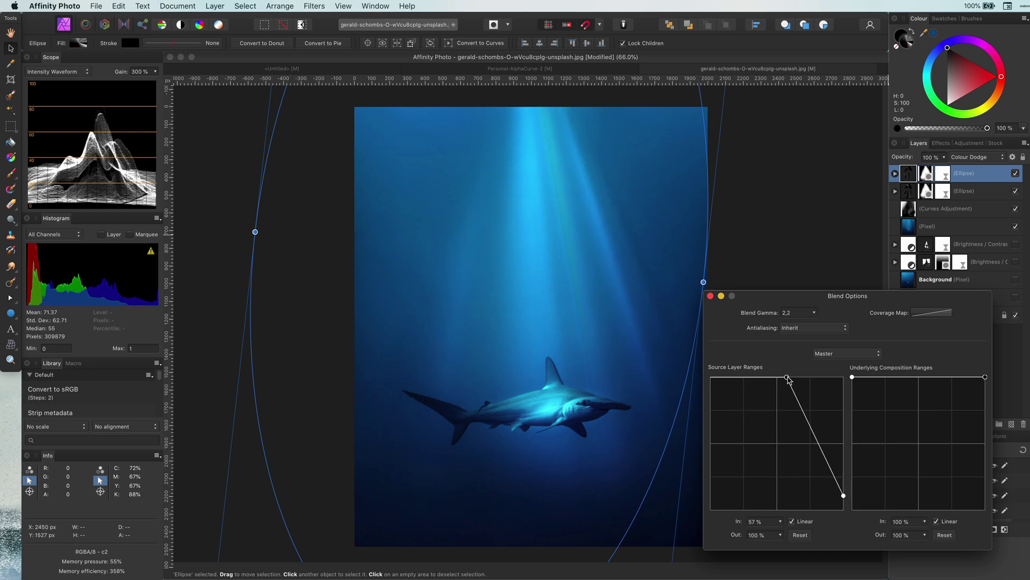
drag(788, 377, 710, 509)
drag(843, 495, 861, 412)
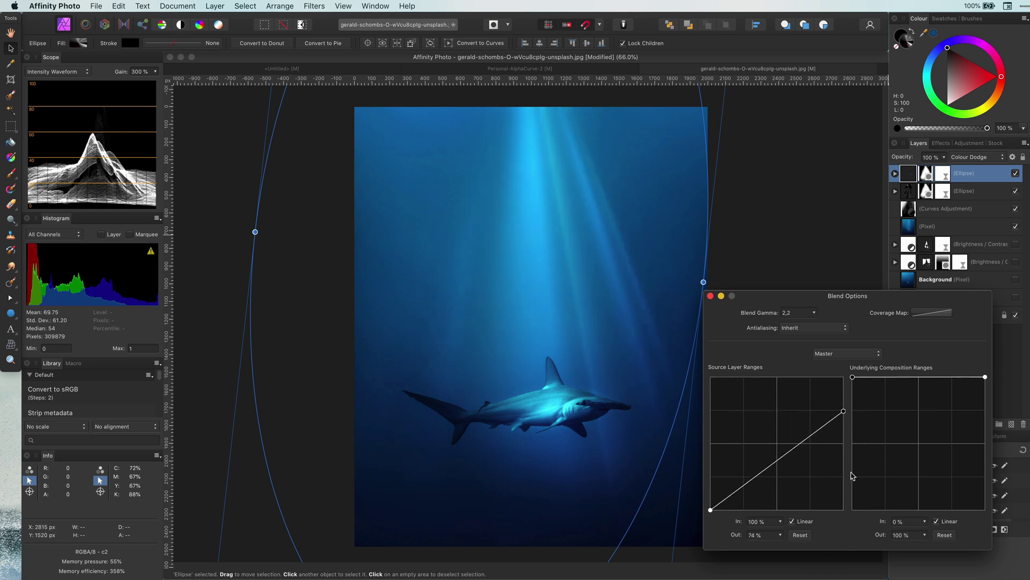
drag(711, 509, 758, 511)
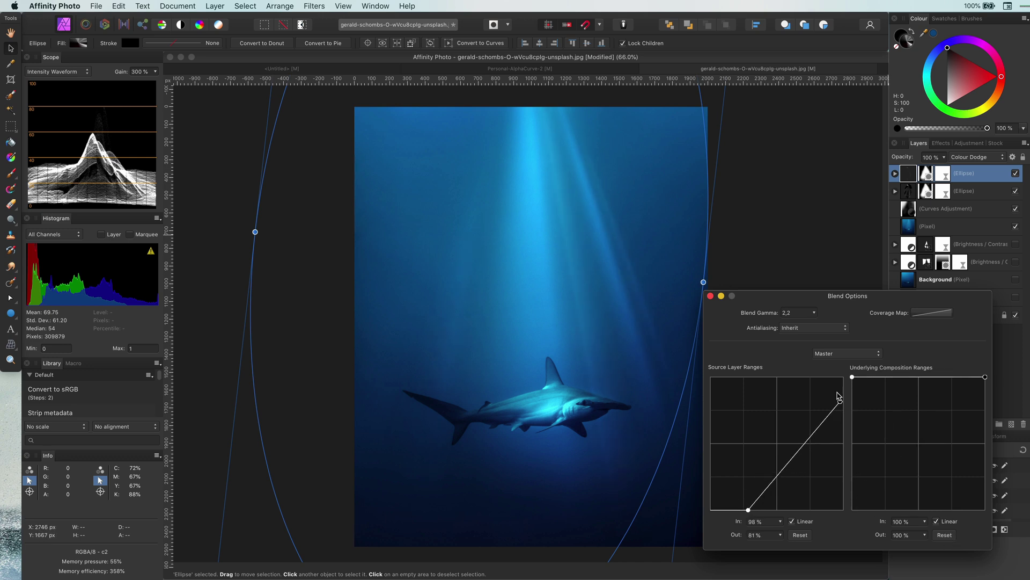
drag(837, 395, 828, 370)
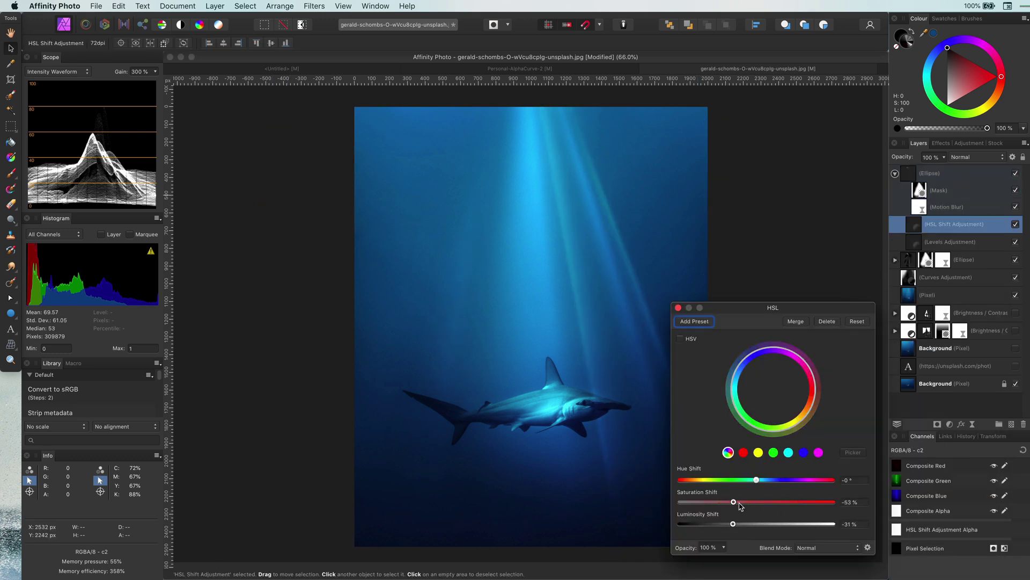
Step: Raise the luminosity shift slightly in the top ellipse's HSL adjustment, and collapse the ellipse layer
mouse_move(733, 524)
mouse_down()
mouse_move(722, 524)
mouse_move(743, 523)
mouse_up()
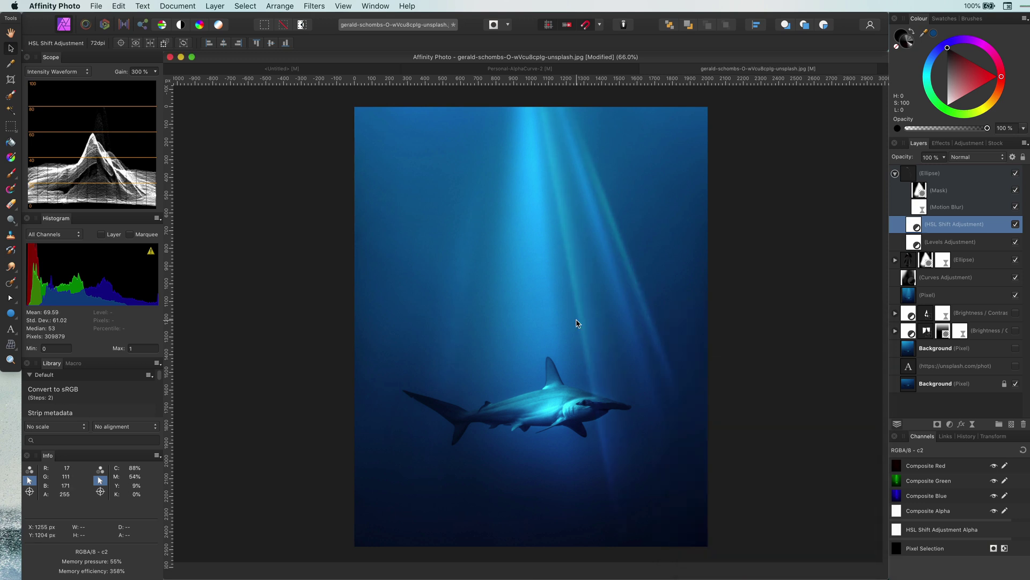
click(895, 173)
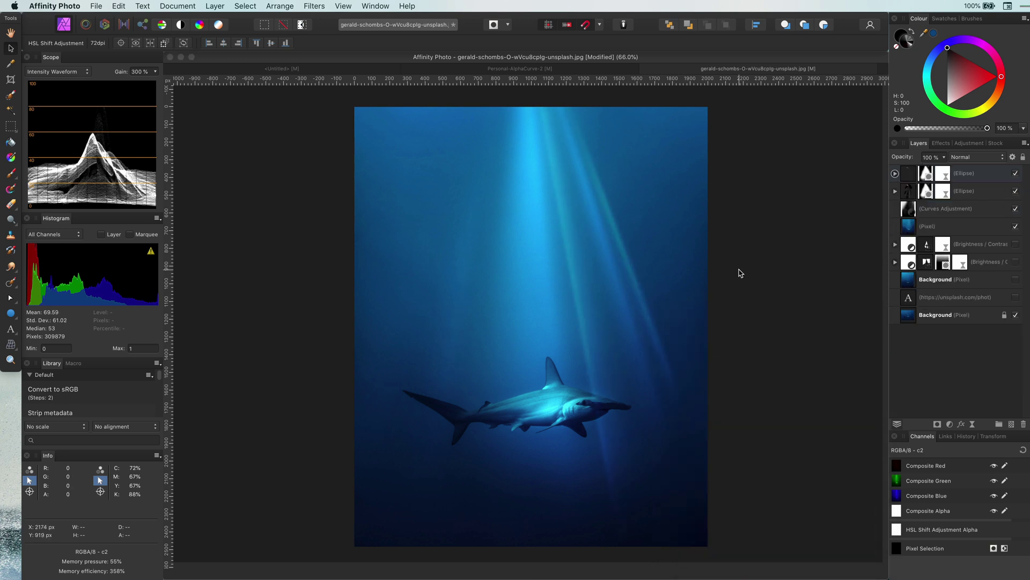
Step: Place the Atmosphere_189M image, move it to the top of the layer stack and stretch it to cover the whole canvas
click(559, 282)
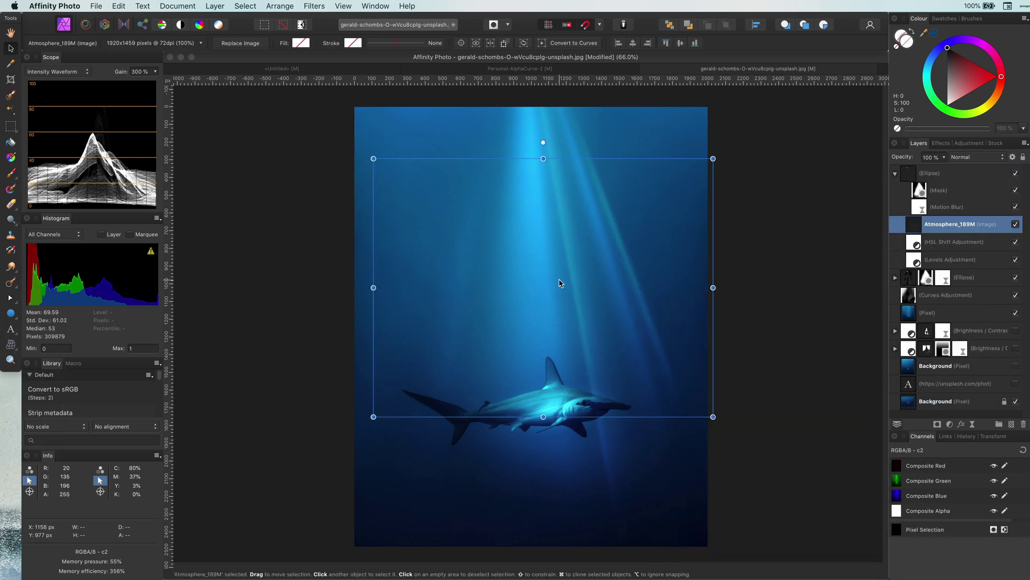
drag(915, 227, 923, 166)
drag(543, 158, 543, 105)
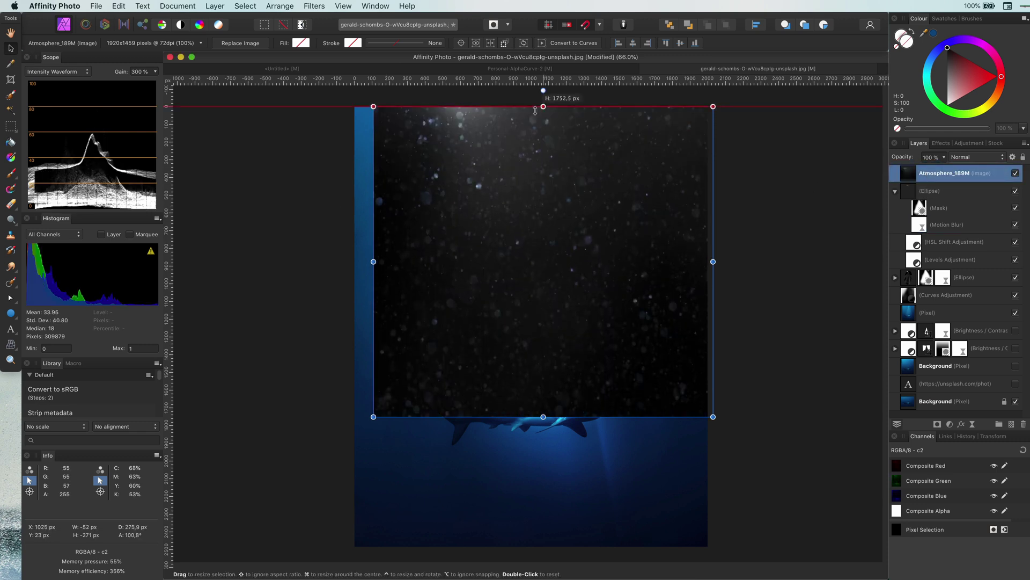
drag(374, 261, 358, 266)
scroll(359, 266, down, 5)
drag(534, 316, 533, 445)
Step: Set the Atmosphere_189M layer's blend mode to Colour Dodge, reduce its opacity to 22% and deselect it
click(976, 157)
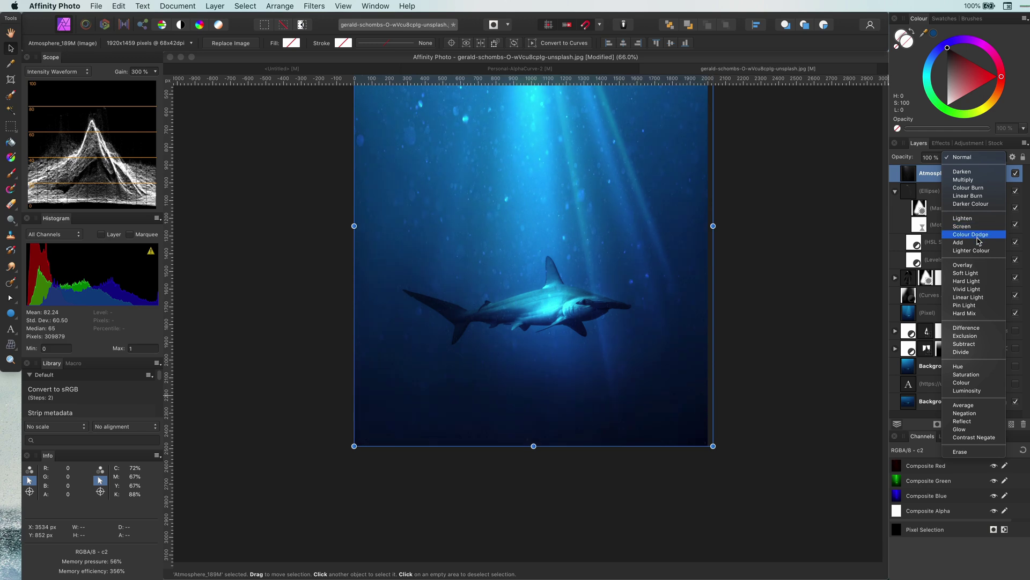
click(970, 234)
scroll(624, 240, down, 3)
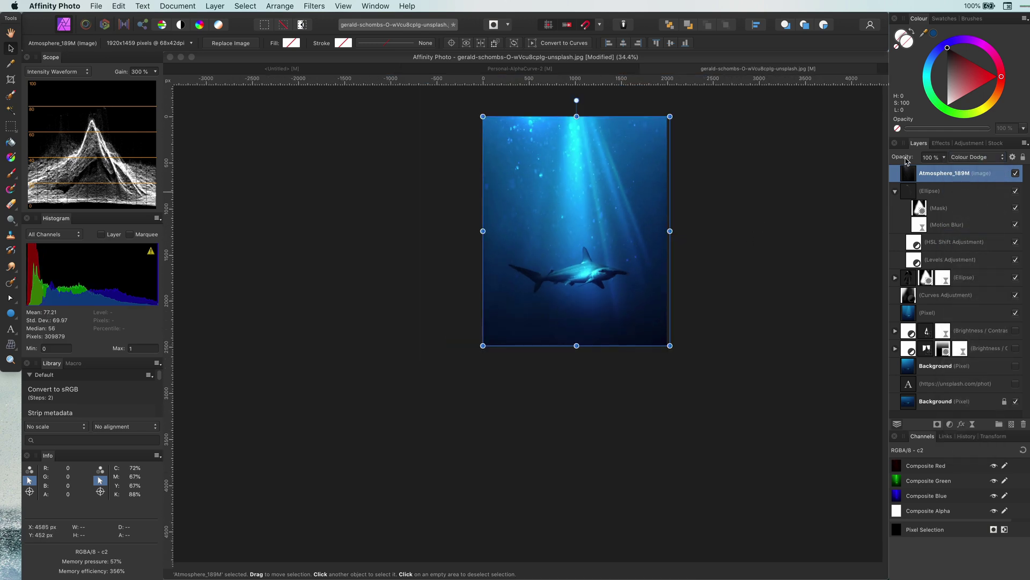
drag(903, 162, 867, 164)
scroll(557, 213, up, 4)
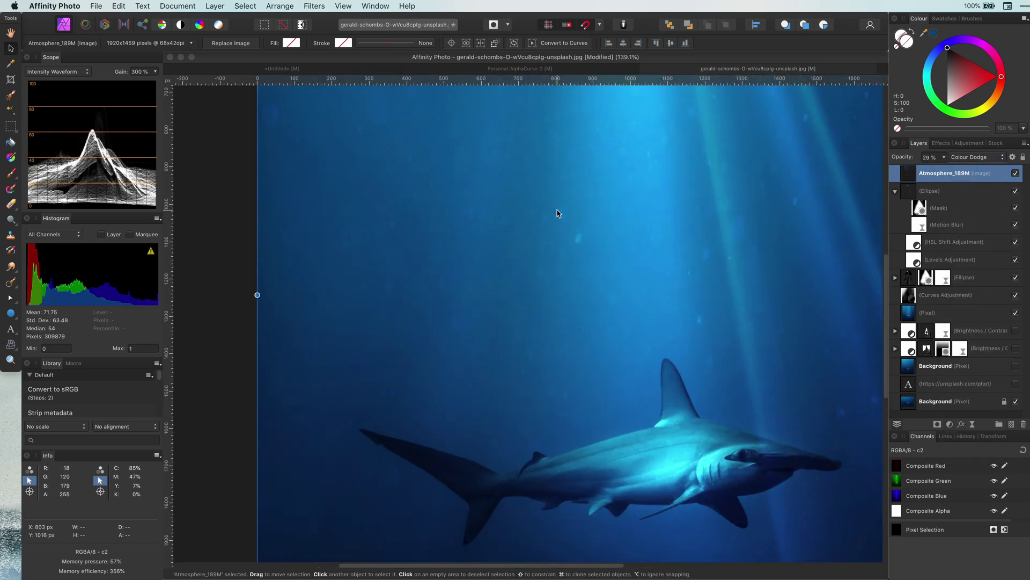
scroll(557, 213, down, 2)
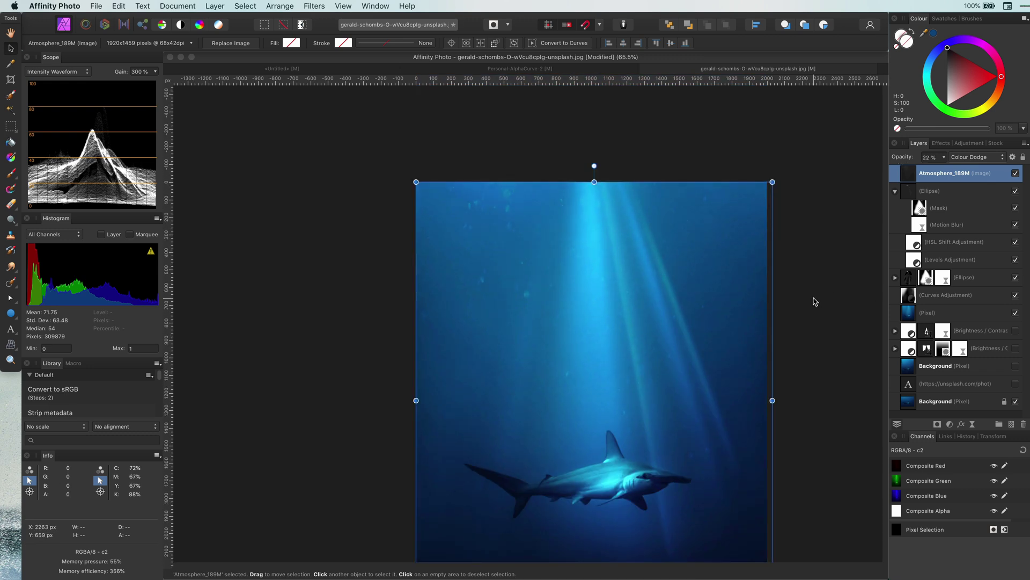
scroll(814, 300, down, 4)
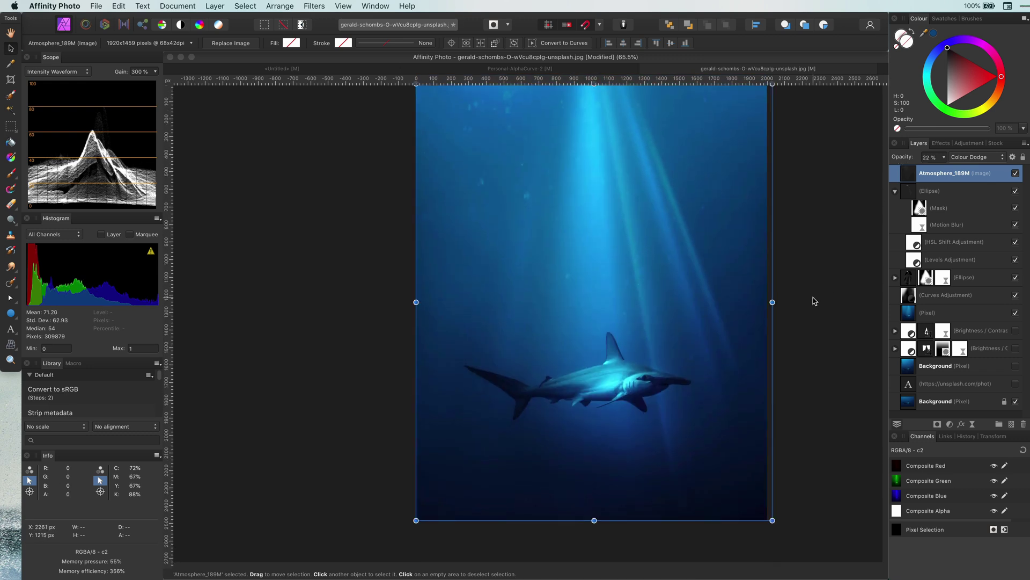
scroll(814, 300, up, 4)
scroll(814, 300, right, 2)
click(798, 210)
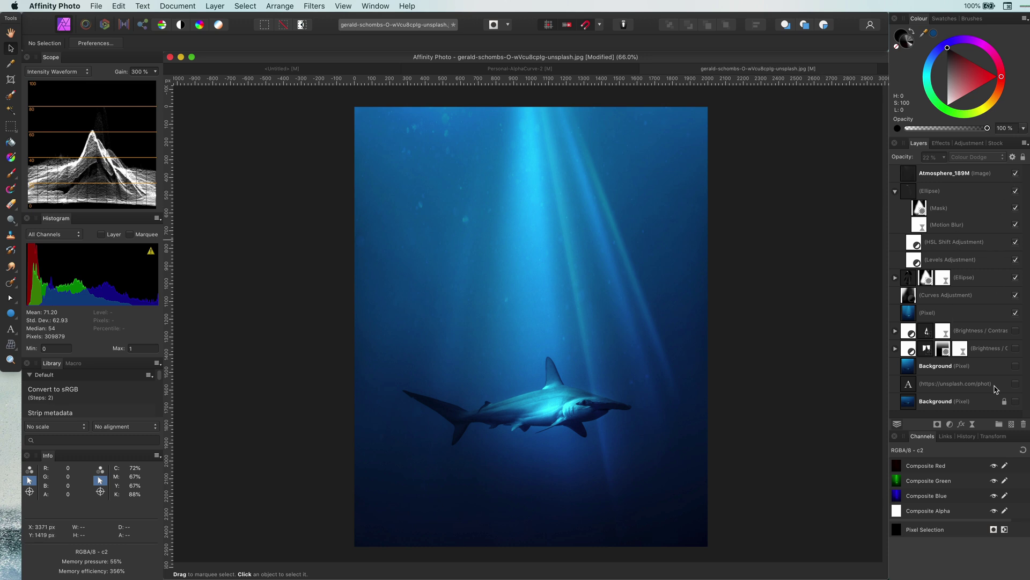
Step: Show the extended Background layer in isolation and load its composite blue channel as a pixel selection
click(1015, 365)
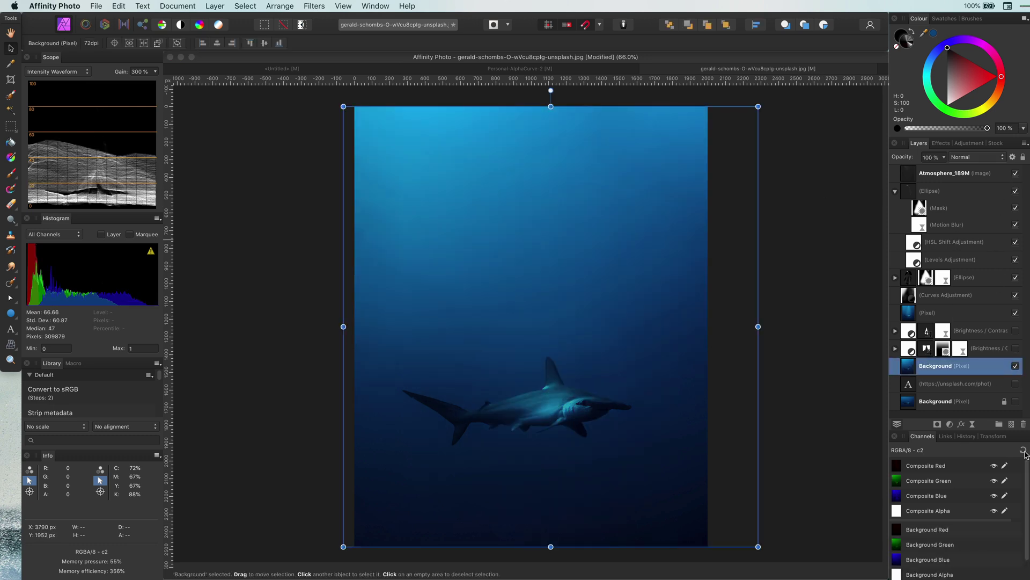
alt+click(916, 496)
right_click(897, 497)
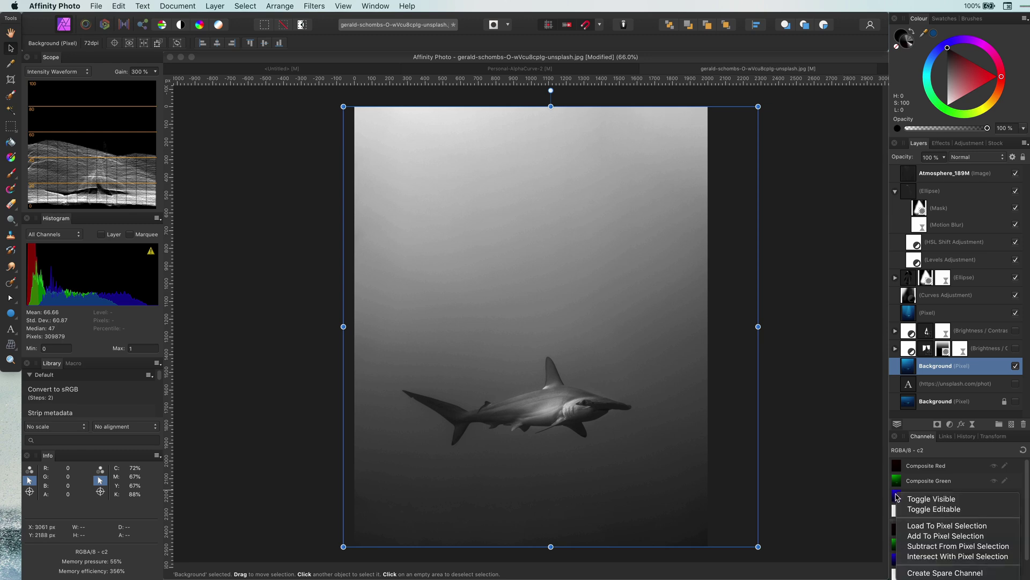
click(943, 526)
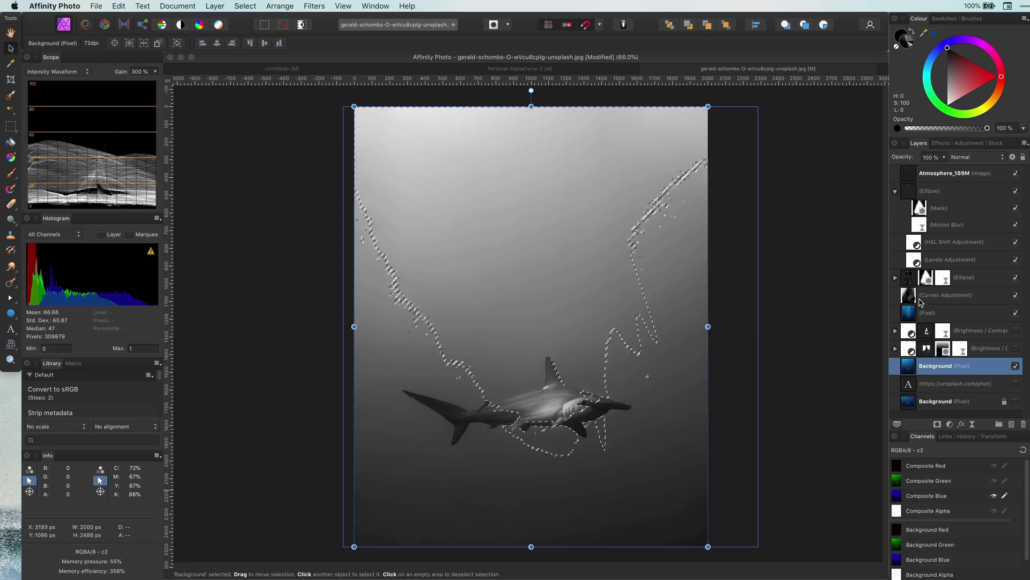
Step: Add a Curves adjustment limited to the blue-channel selection above Atmosphere_189M, clear the selection and brighten the curve's darker tones
click(955, 172)
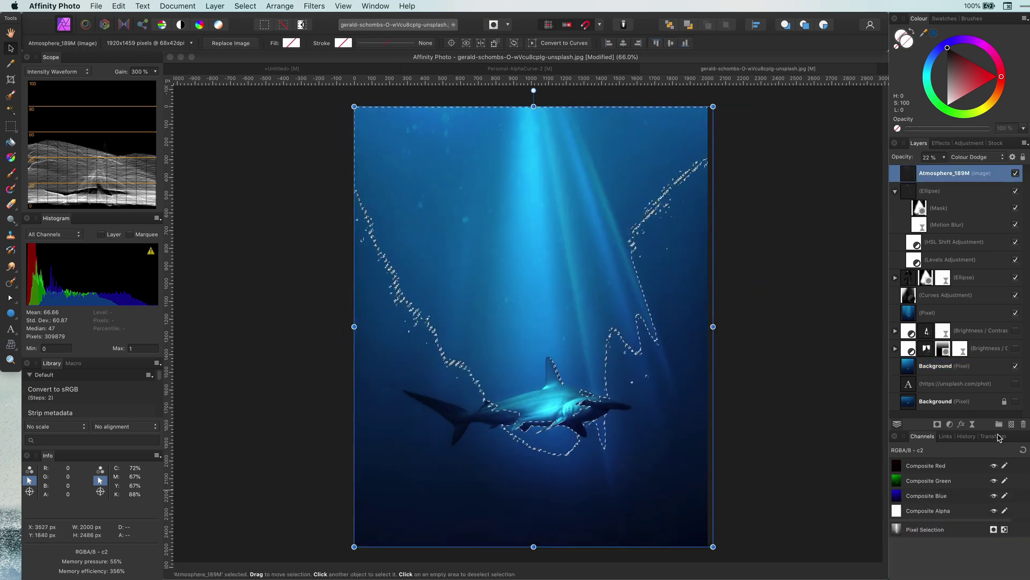
click(950, 424)
click(980, 541)
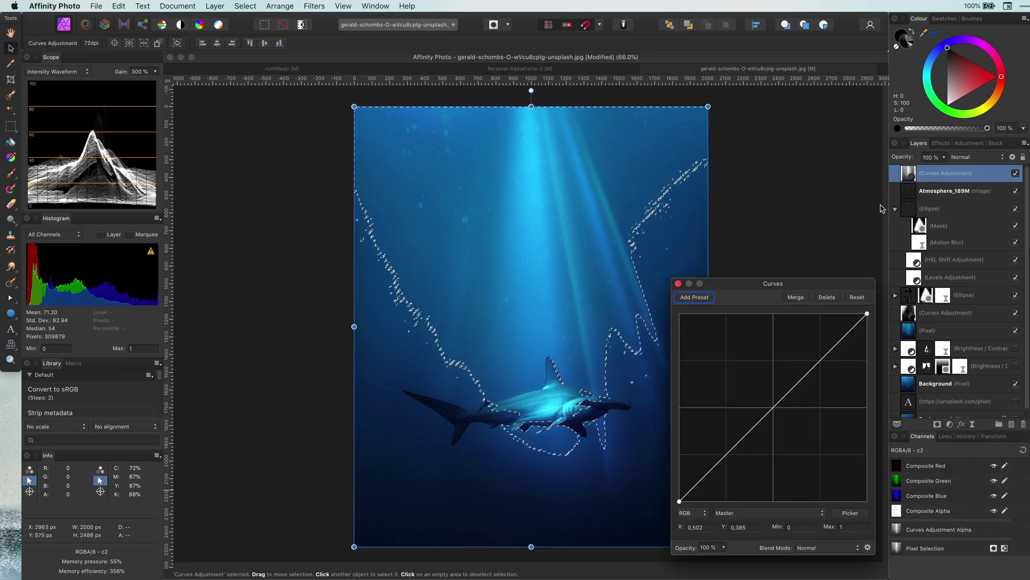
key(super+d)
mouse_move(744, 438)
mouse_down()
mouse_move(733, 430)
mouse_move(751, 455)
mouse_move(738, 424)
mouse_up()
click(678, 284)
Step: Reopen the top Curves adjustment and pull its midtones down to darken the water around the beams
double_click(908, 173)
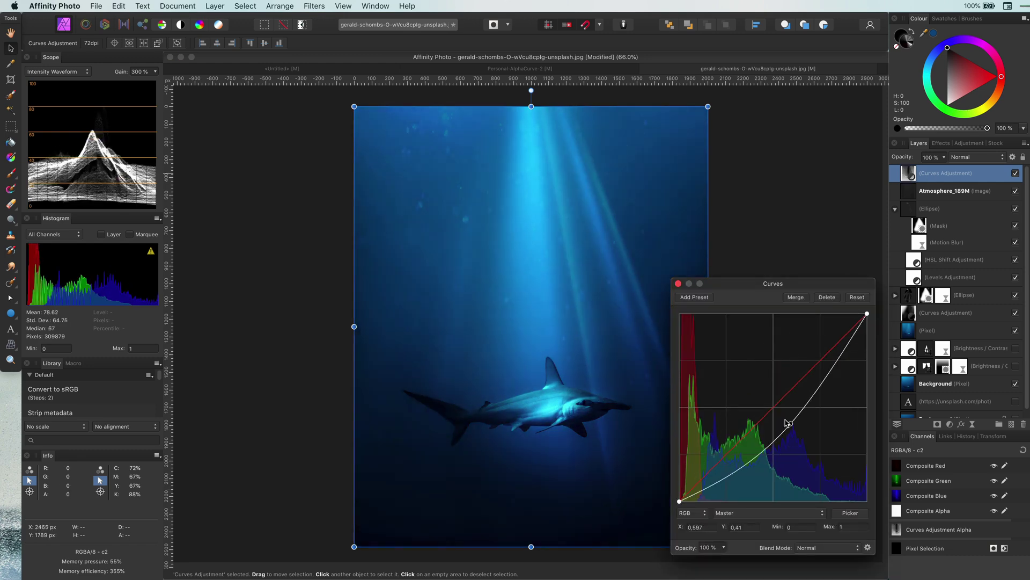
click(1015, 173)
click(1015, 173)
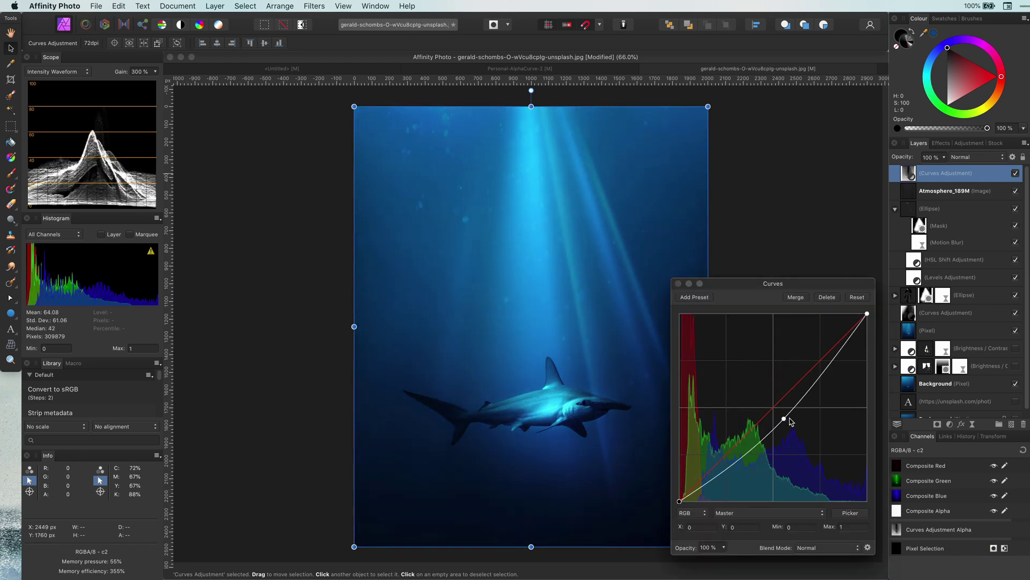
mouse_move(783, 424)
mouse_down()
mouse_move(786, 448)
mouse_move(786, 433)
mouse_up()
click(679, 283)
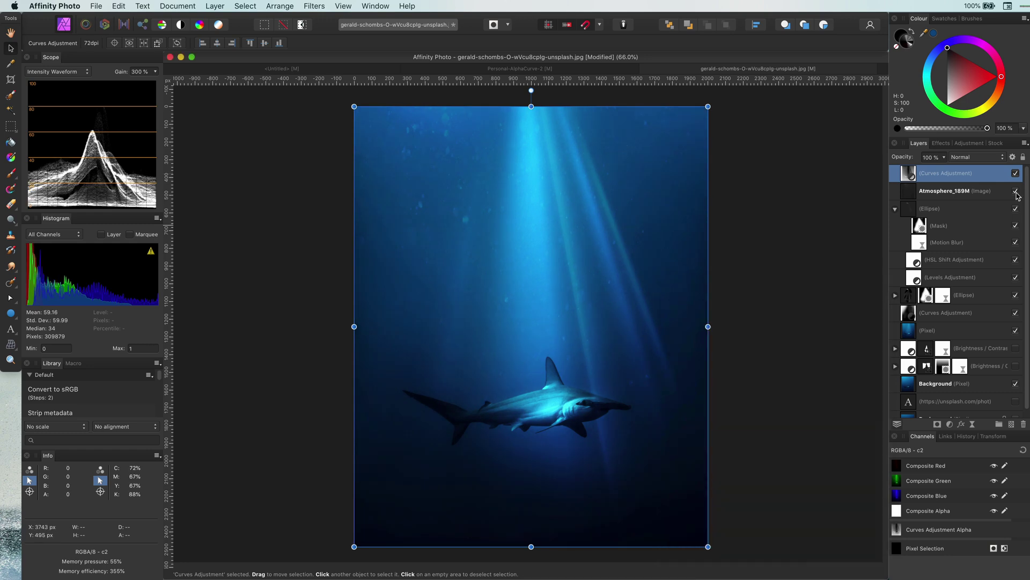
Step: Compare the image with and without the top Curves adjustment
scroll(497, 424, up, 3)
click(1014, 173)
click(1016, 173)
click(1016, 172)
key(super+0)
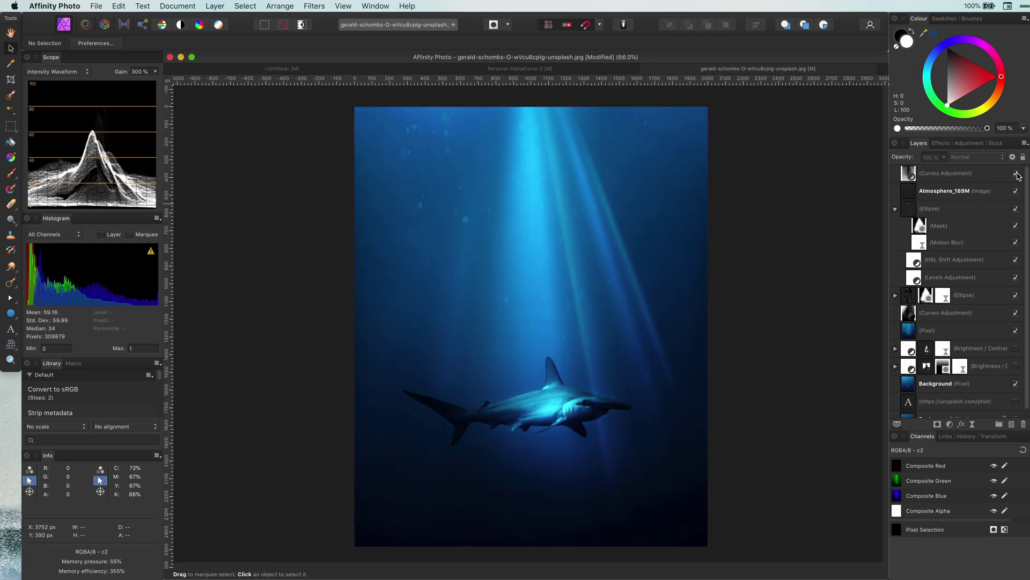
click(1017, 175)
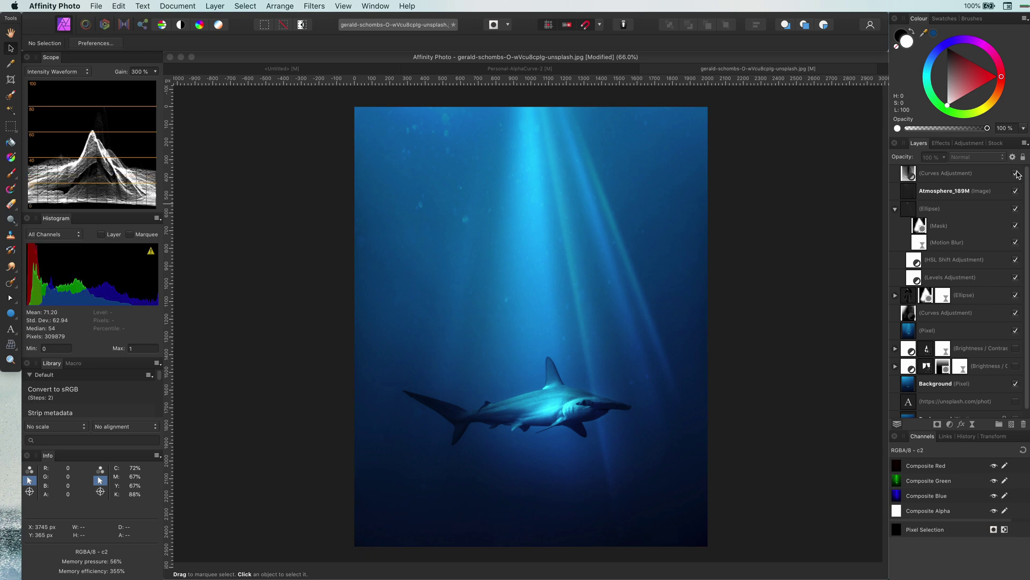
click(1017, 175)
Step: Hide every layer from the top Curves adjustment down to the extended Background, and show only the original locked Background photo
click(940, 175)
scroll(960, 279, down, 1)
shift+click(976, 380)
click(1016, 376)
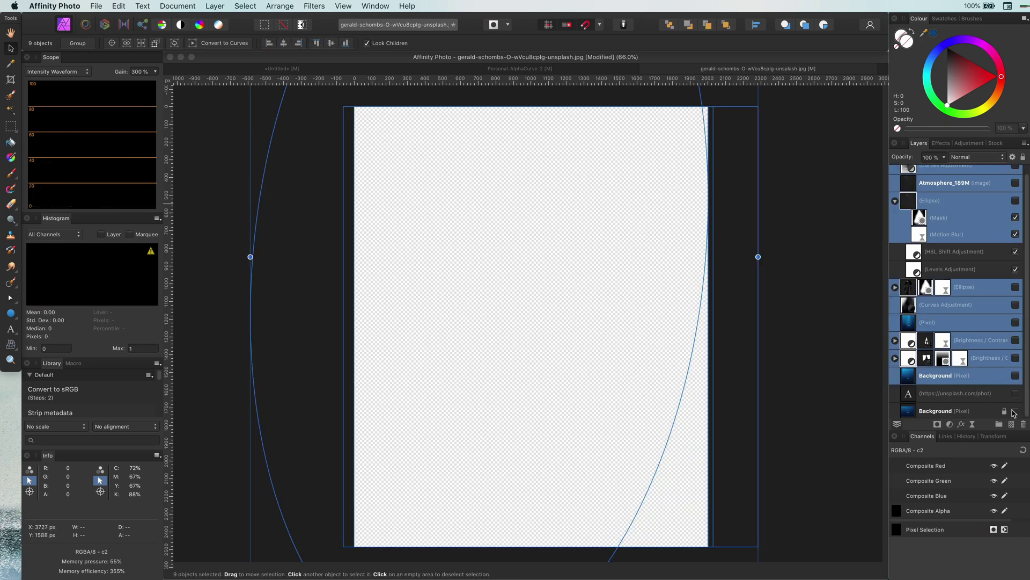
click(1016, 410)
click(872, 377)
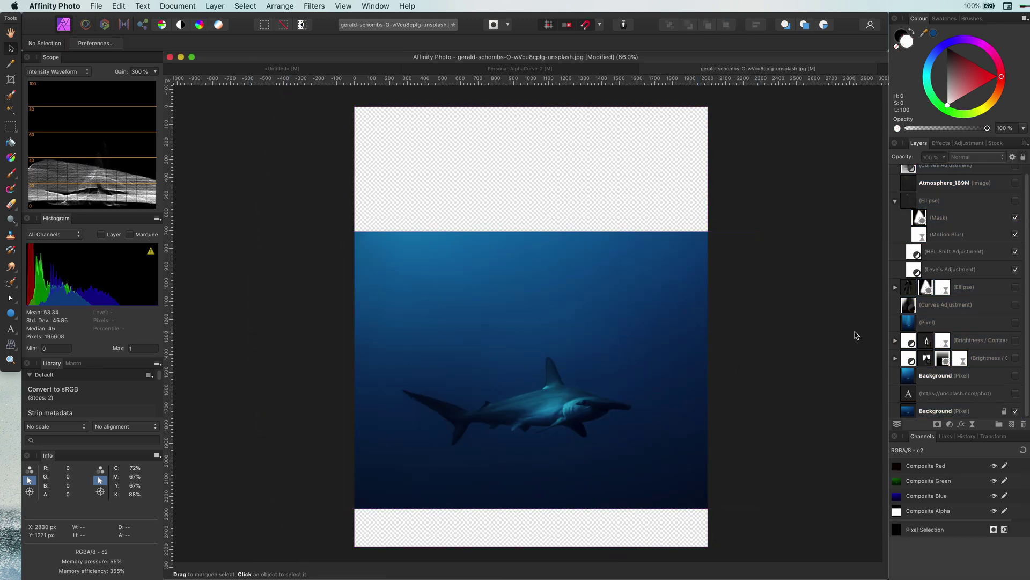
Step: Show the layers from the Pixel layer up to the top Curves adjustment again, and switch to the Selection Brush tool
scroll(856, 335, down, 1)
click(975, 383)
click(954, 325)
scroll(955, 325, up, 1)
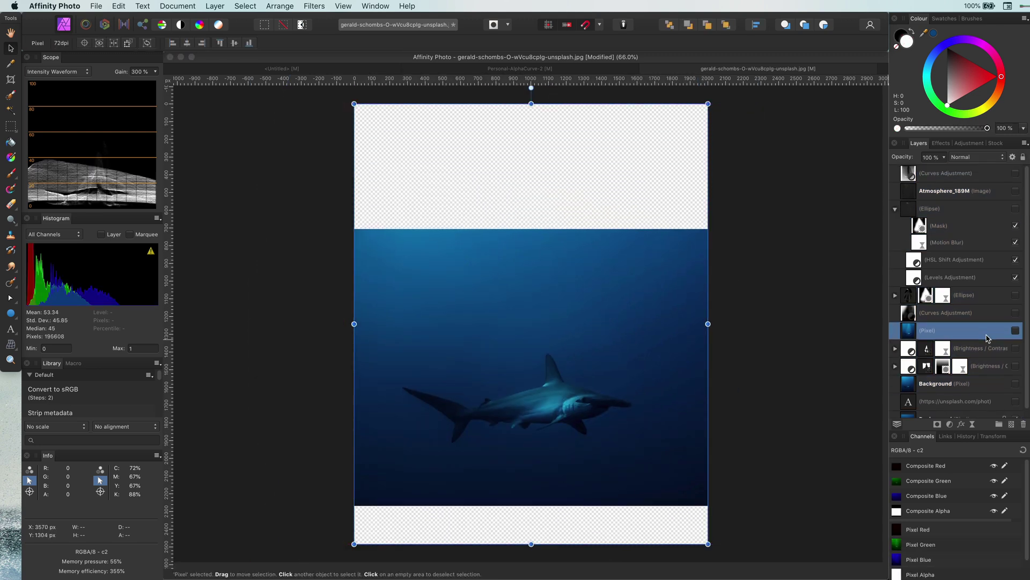
shift+click(957, 177)
click(1016, 173)
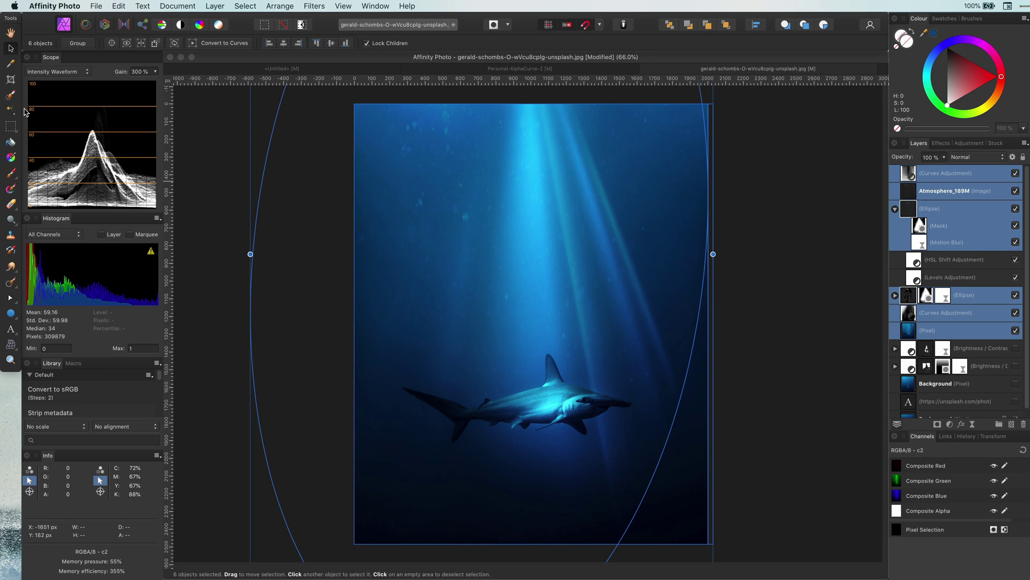
click(10, 79)
click(10, 95)
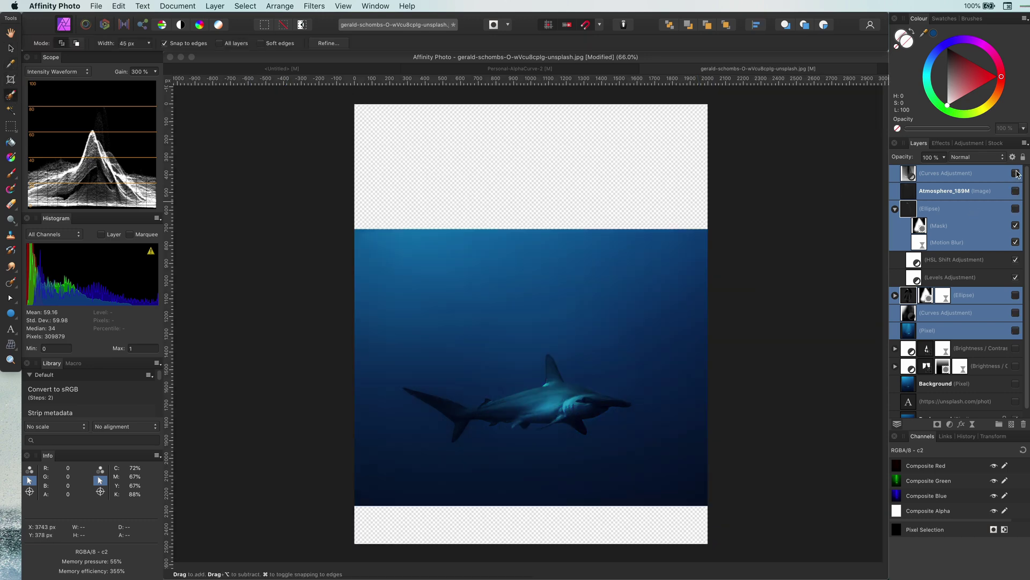